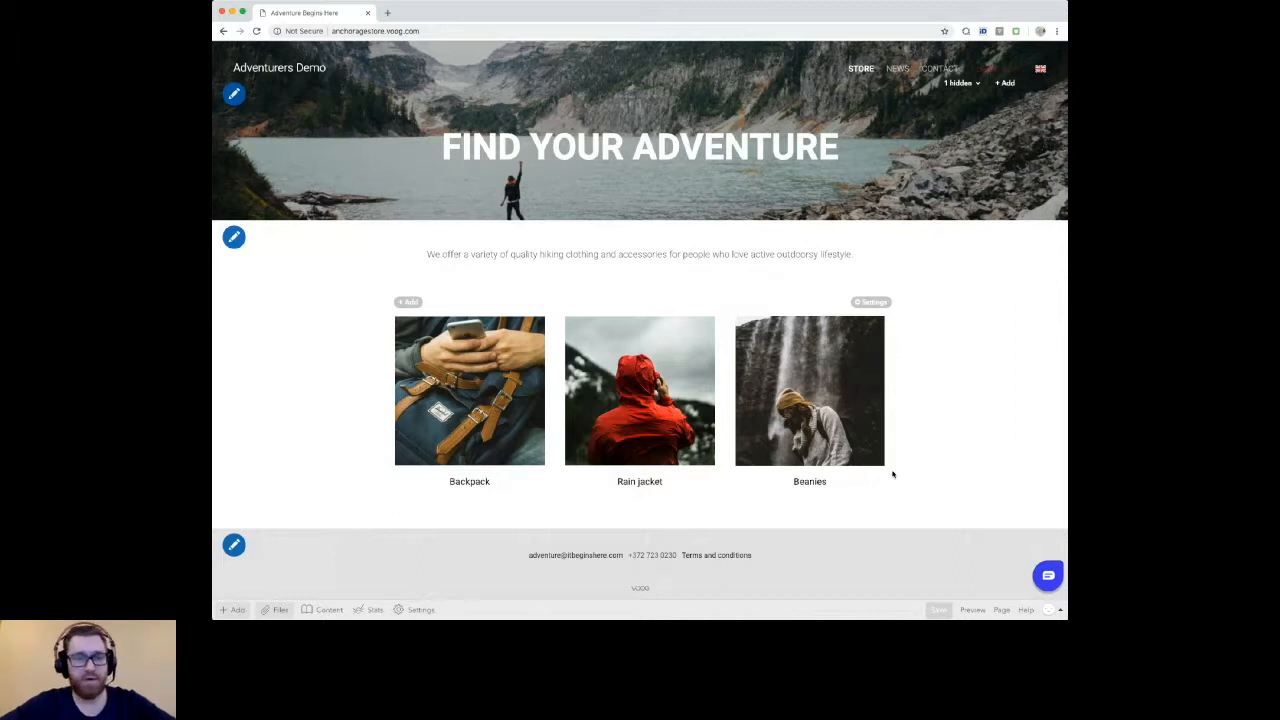
Step: Add a text area below the store page's intro sentence and place the cursor in it
click(233, 610)
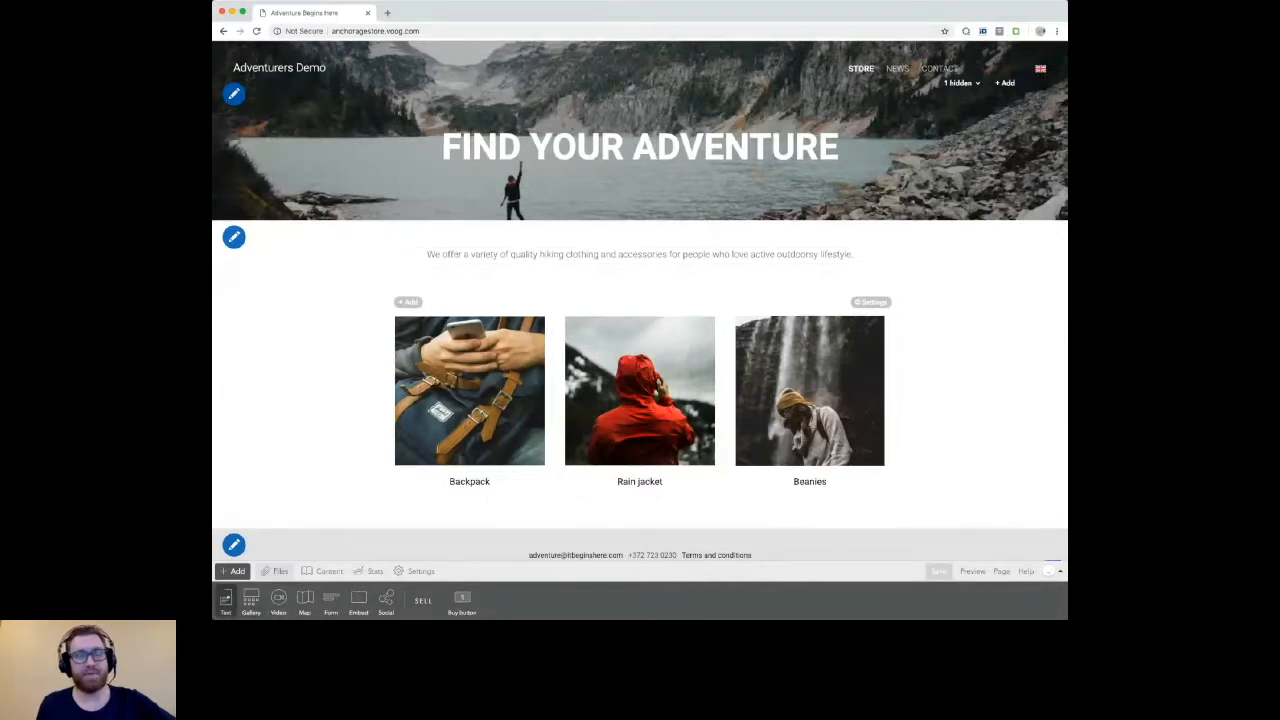
drag(251, 600, 686, 249)
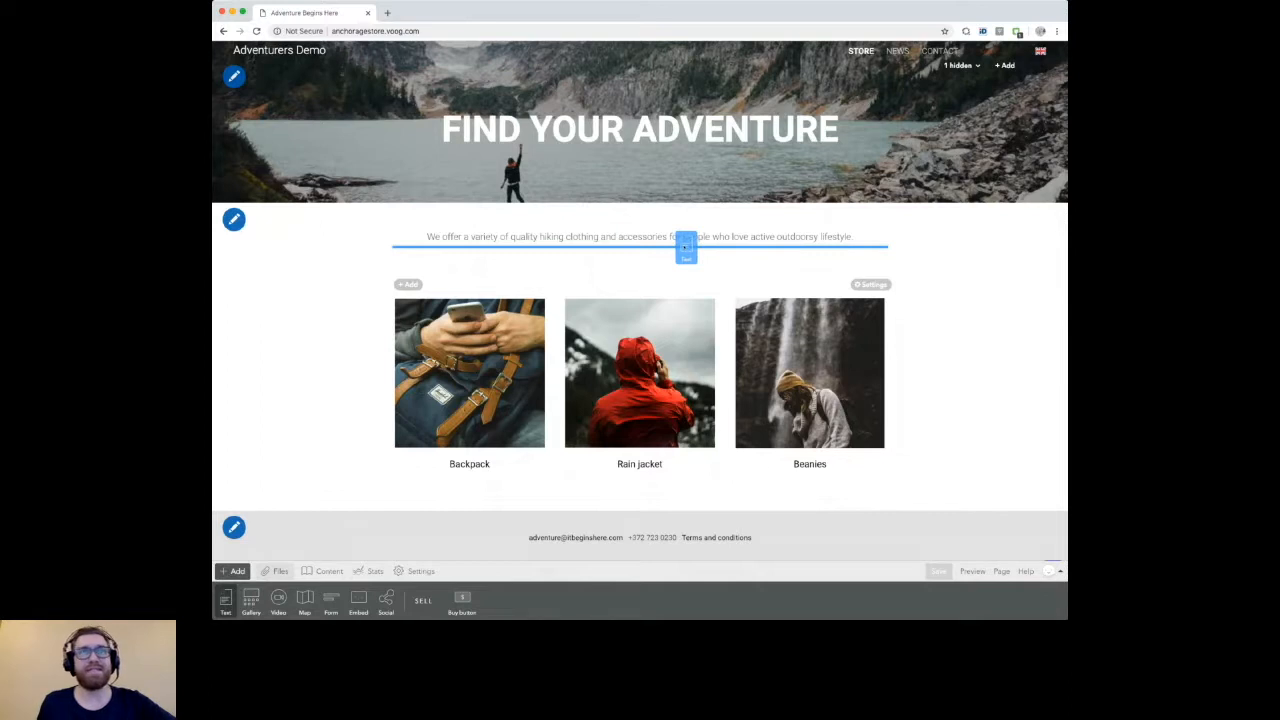
drag(686, 248, 686, 248)
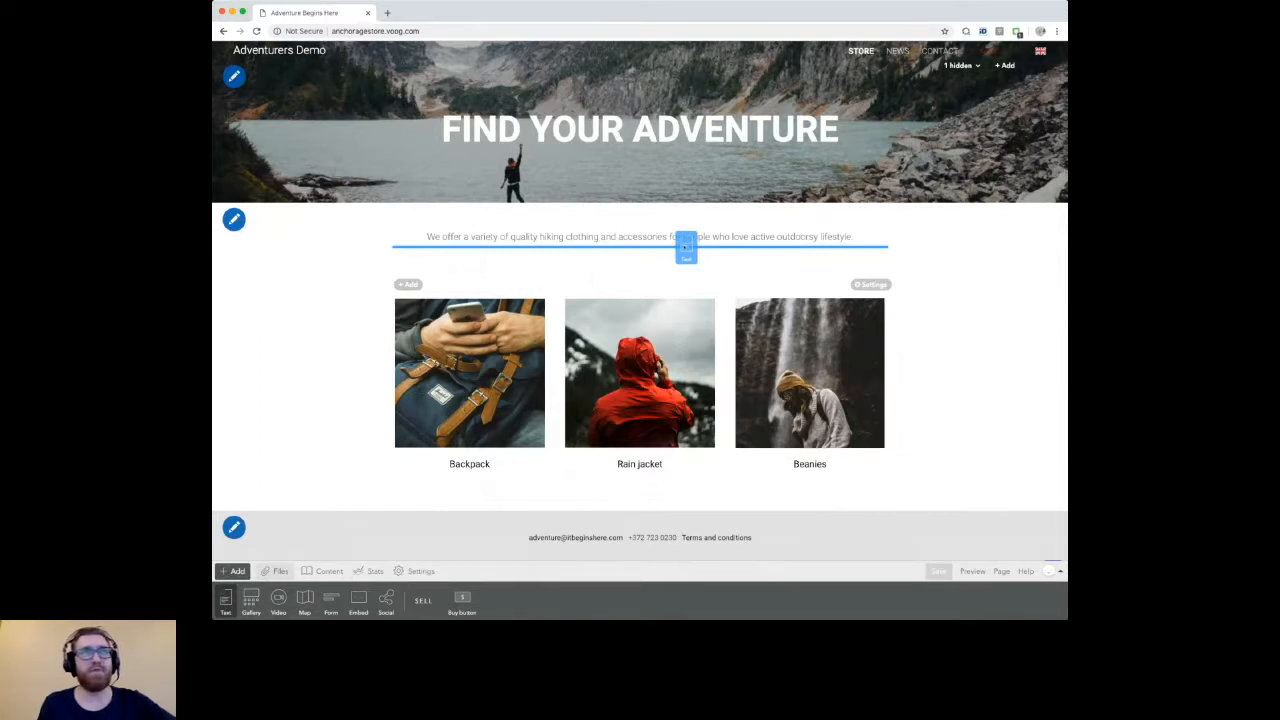
drag(686, 248, 686, 249)
click(917, 281)
click(508, 254)
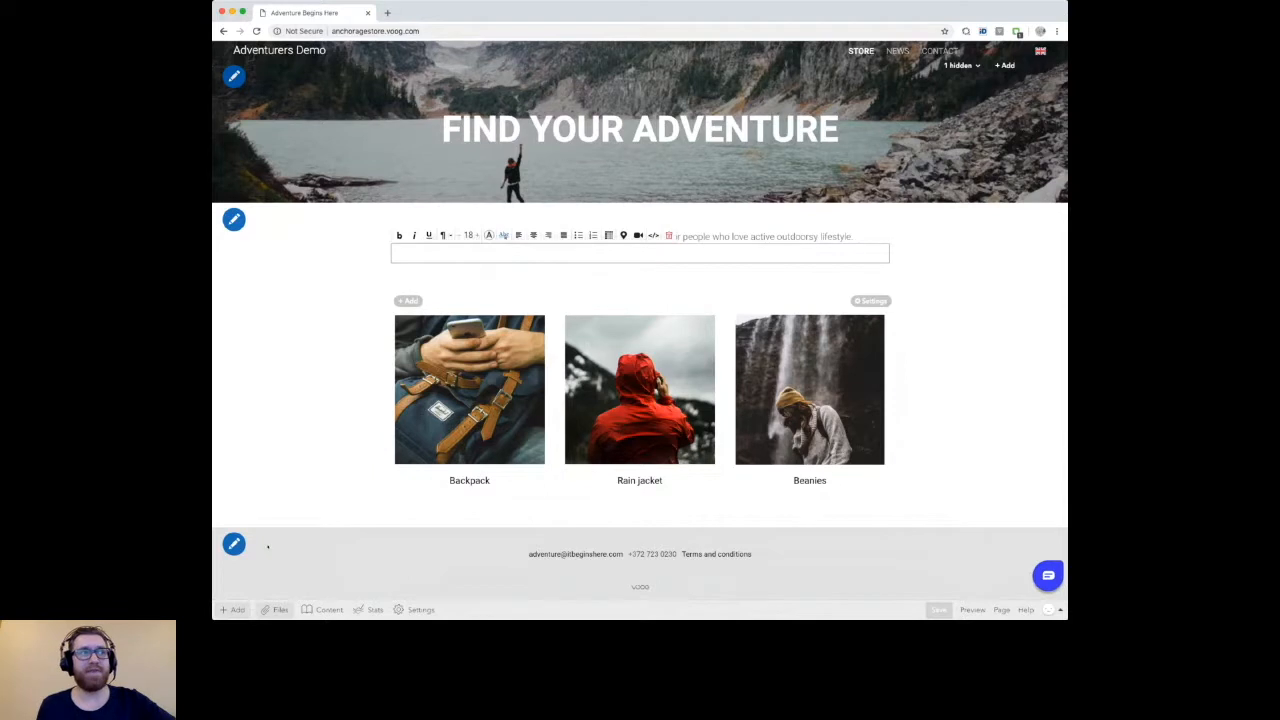
Step: Add a gallery below the new empty text area and set its layout to Slider
click(233, 609)
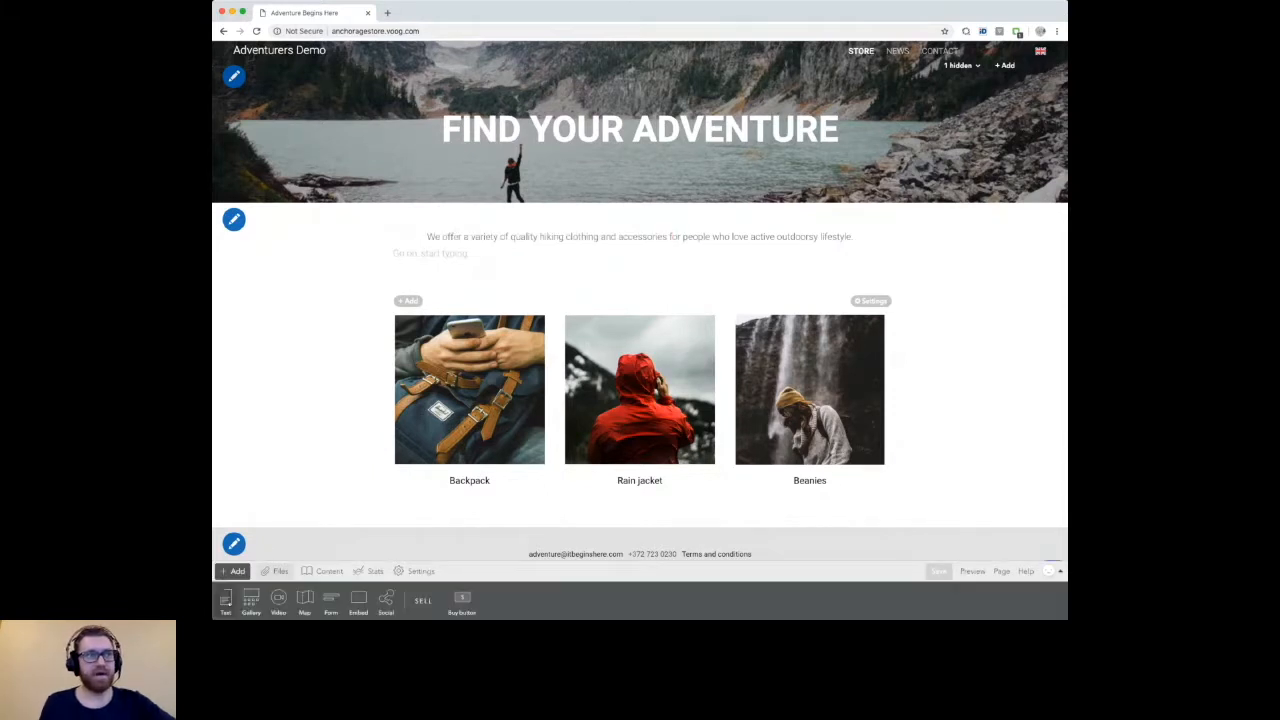
drag(251, 600, 667, 270)
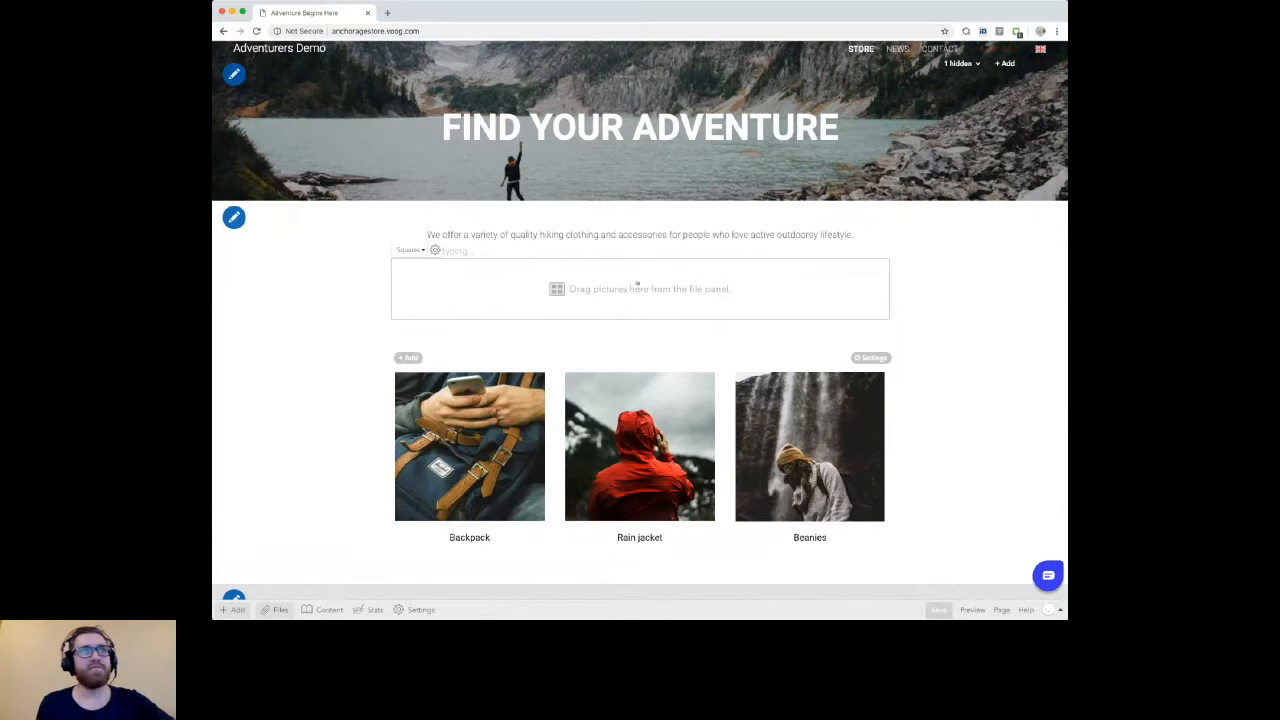
click(410, 249)
click(422, 288)
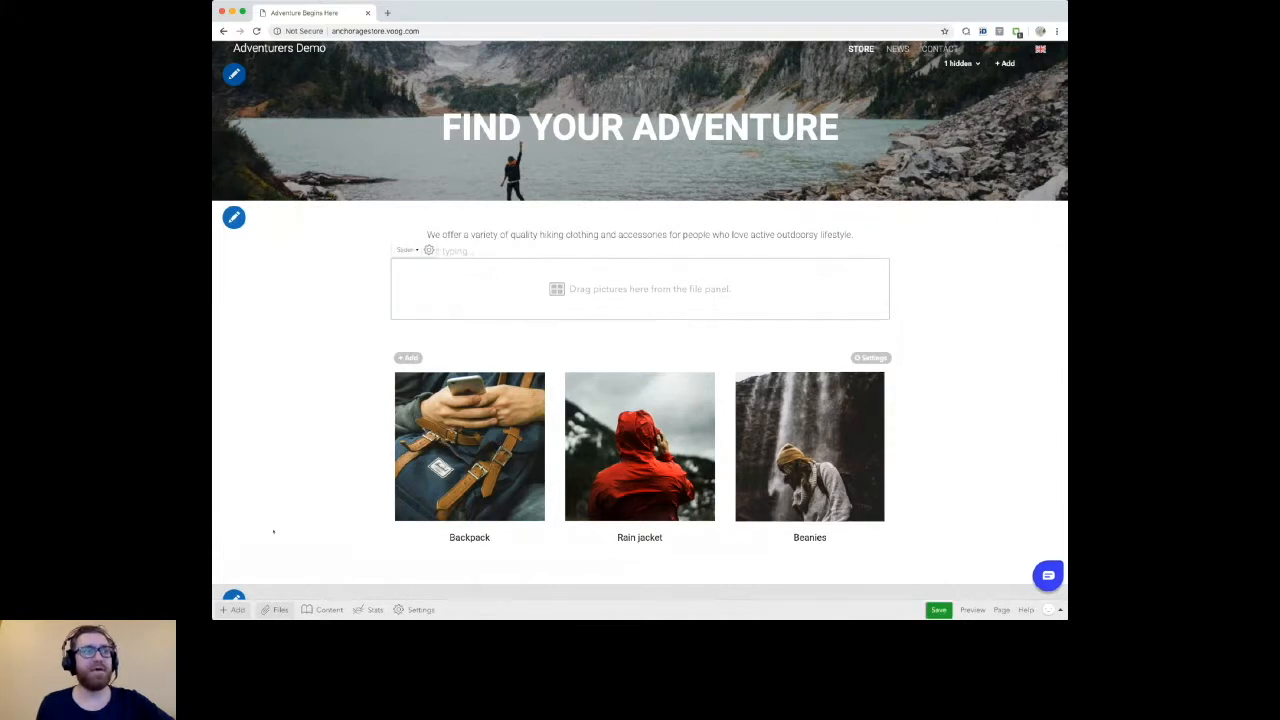
Step: Add the red jacket photo from the site files to the slider gallery and move the gallery into the header below the FIND YOUR ADVENTURE heading
click(275, 609)
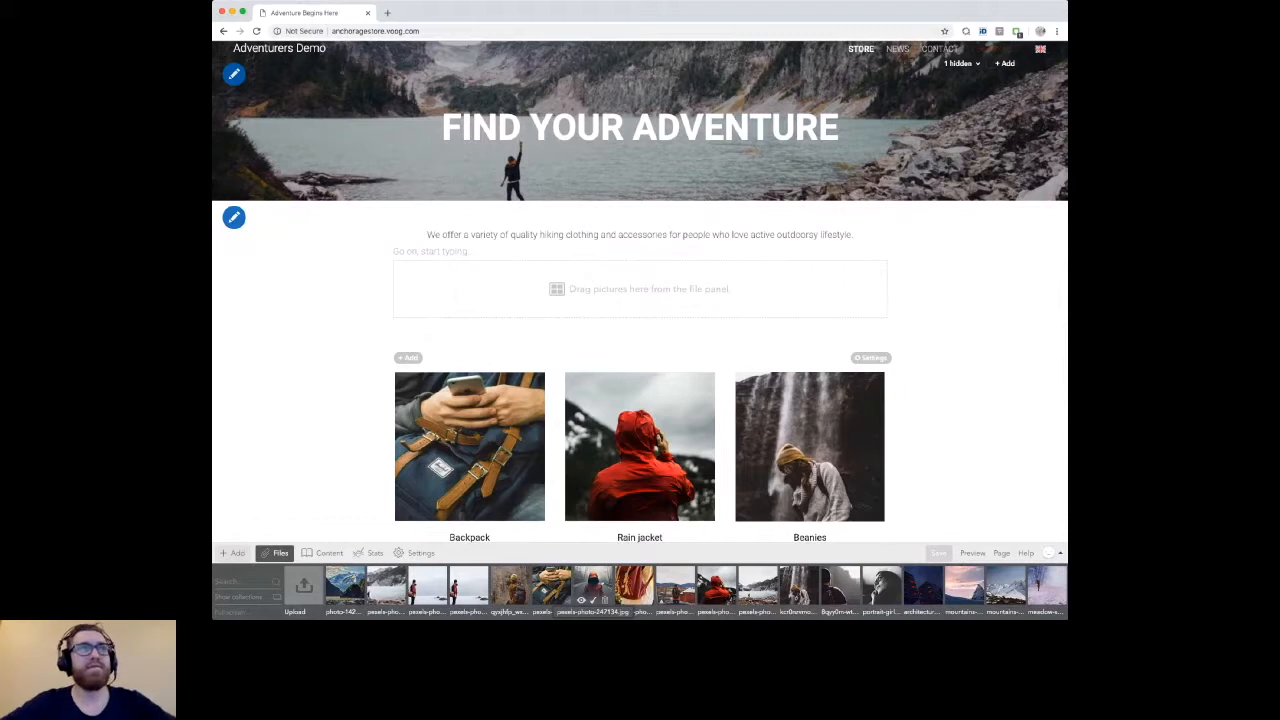
drag(593, 590, 460, 300)
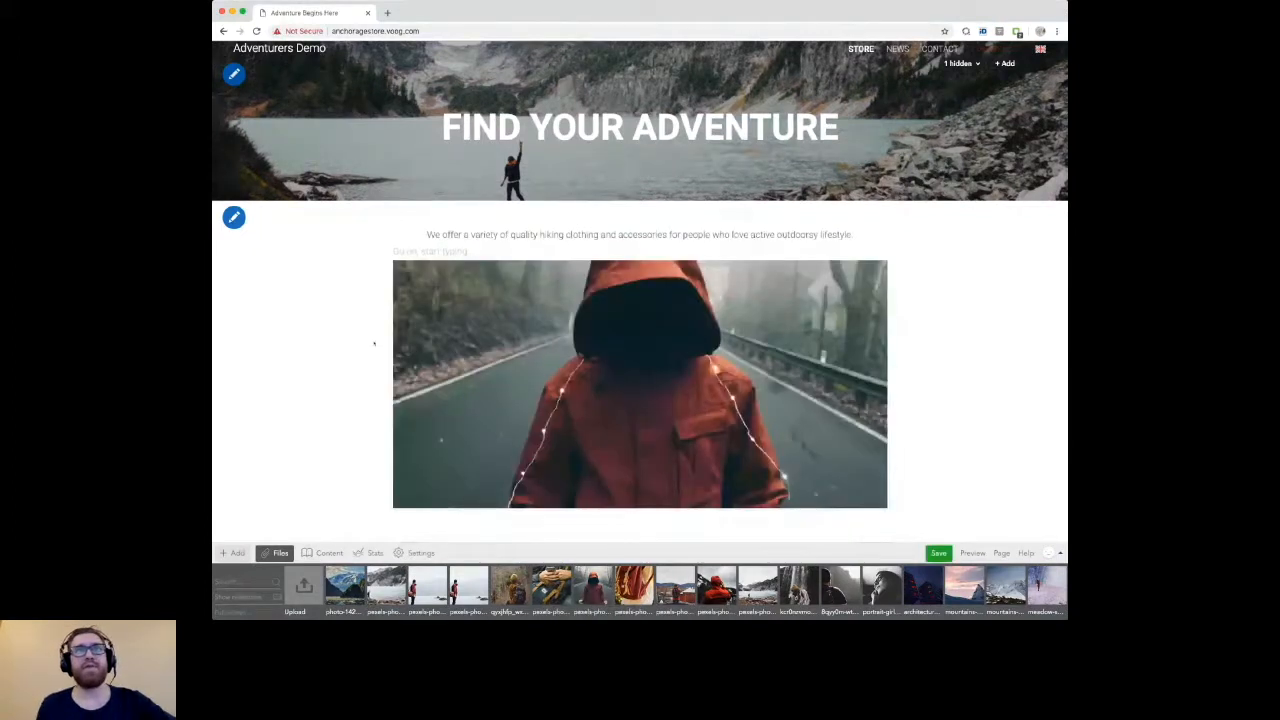
drag(882, 274, 838, 226)
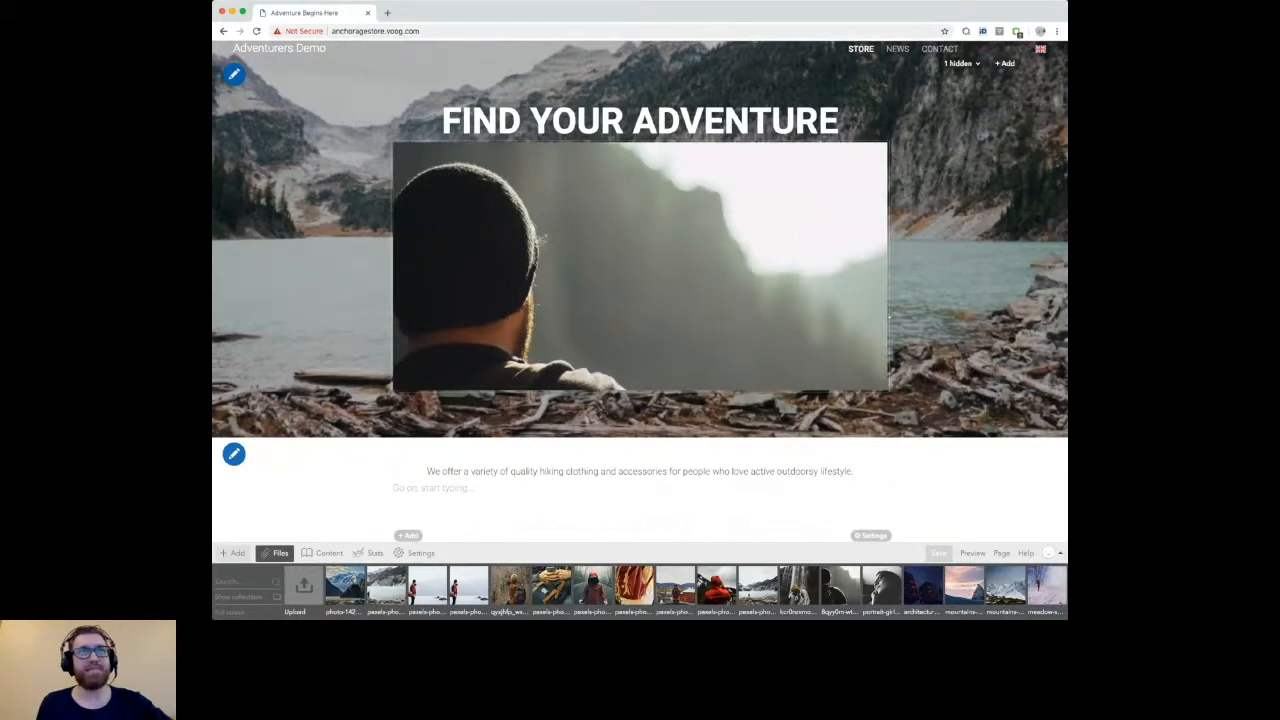
drag(889, 317, 778, 322)
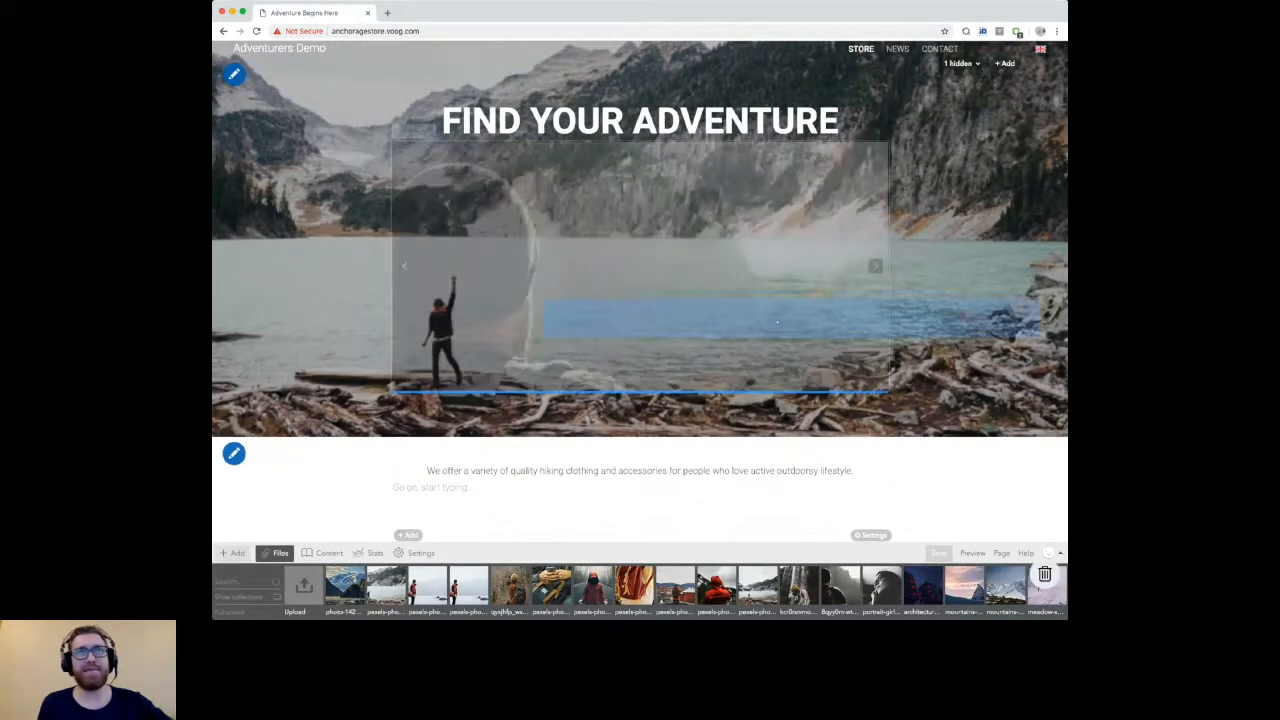
drag(777, 322, 898, 323)
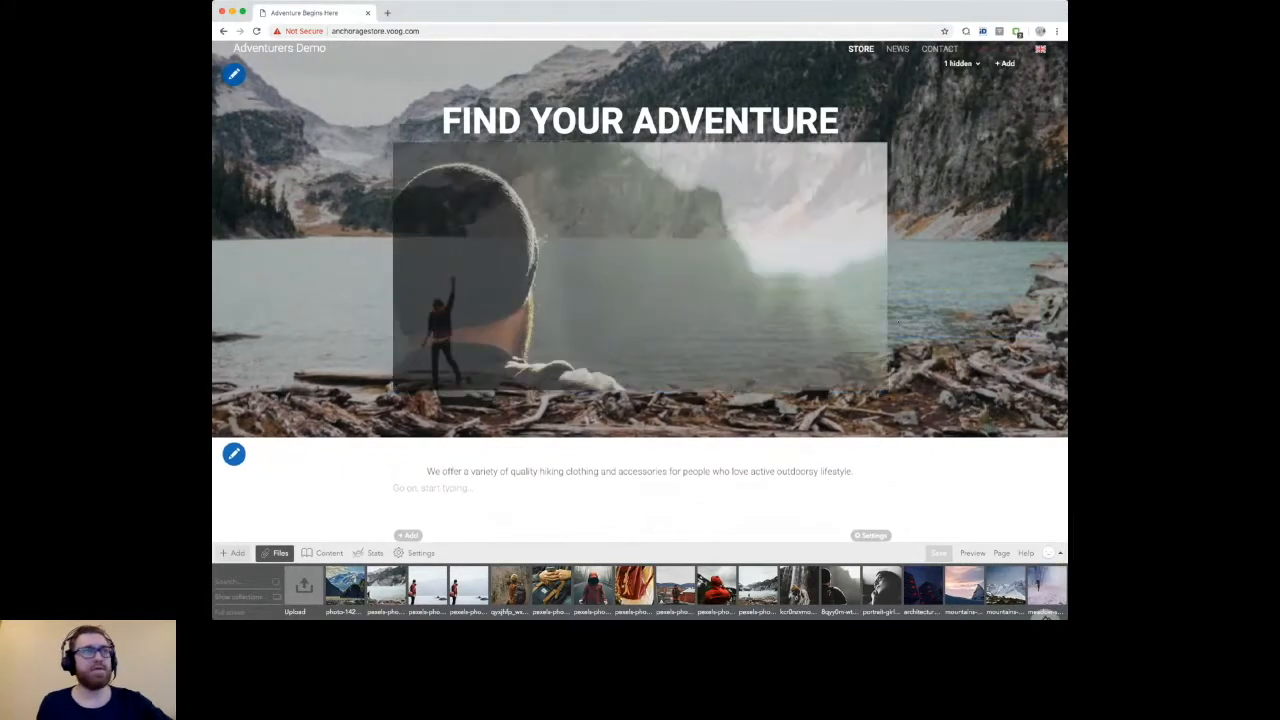
Step: Delete the gallery from the page header
click(400, 538)
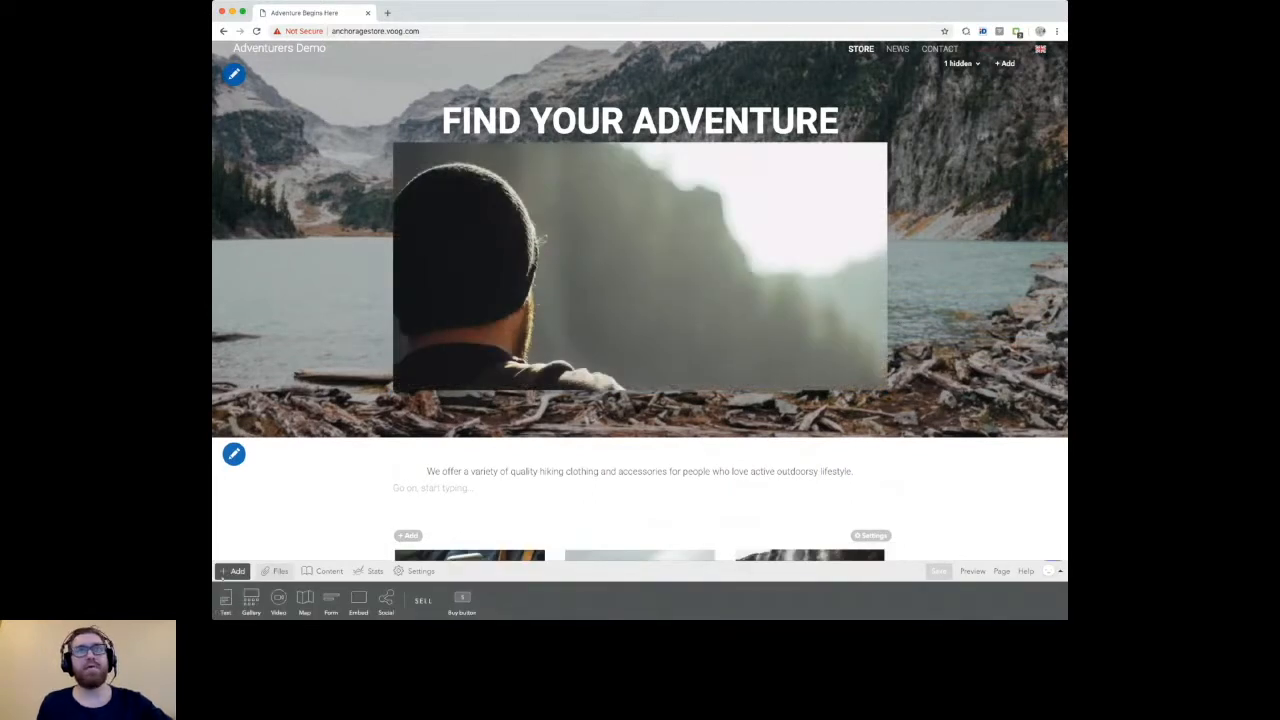
click(226, 570)
drag(888, 283, 1045, 573)
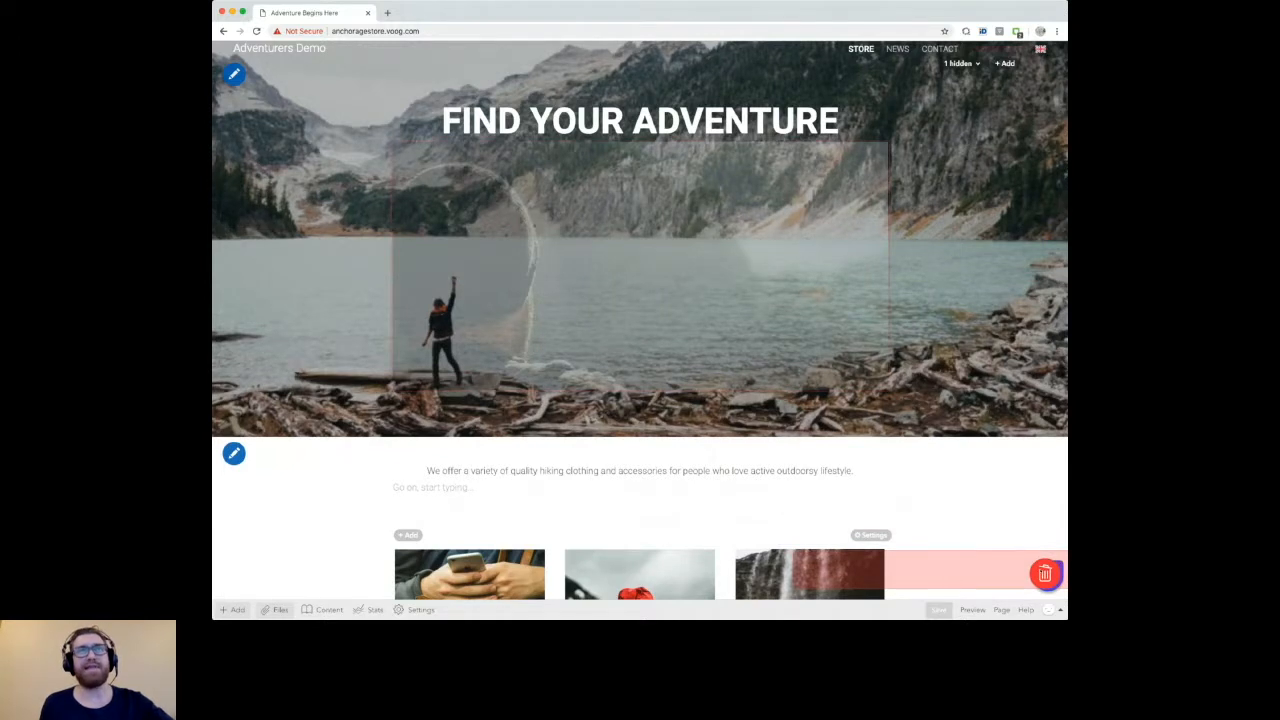
drag(1045, 573, 1045, 573)
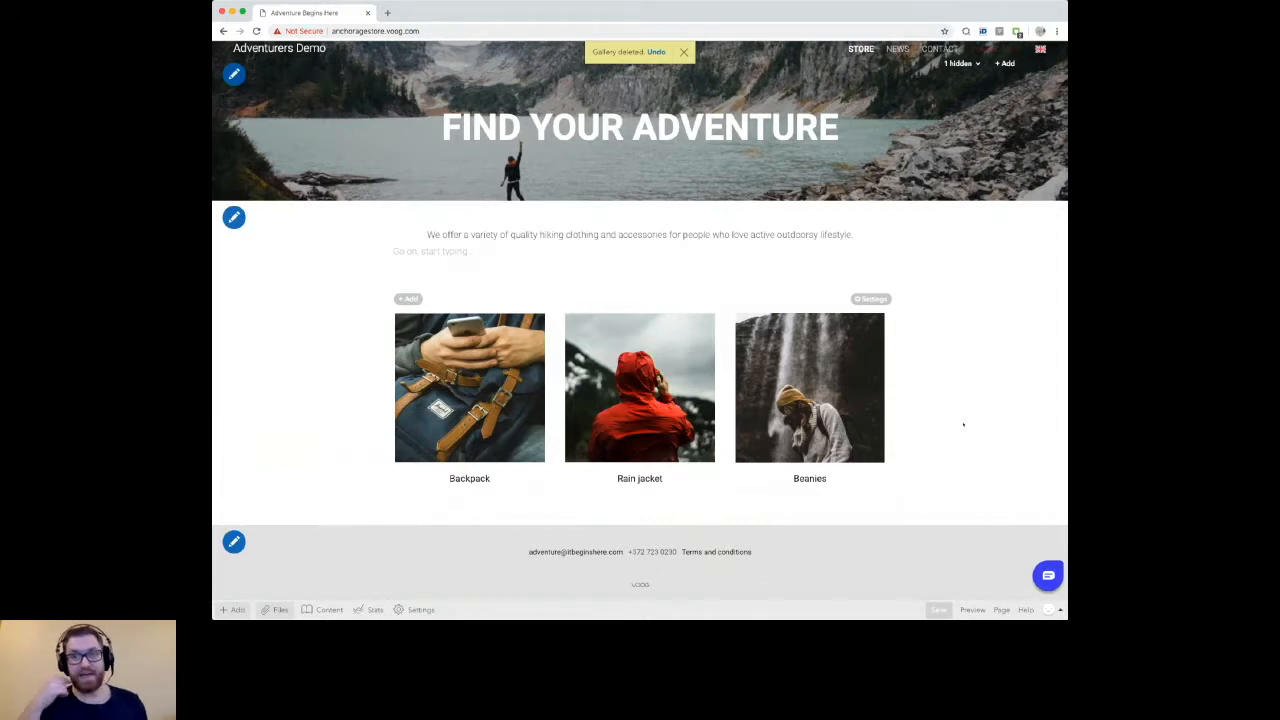
Step: Undo the gallery deletion and remove the restored gallery from the header again
scroll(963, 425, up, 1)
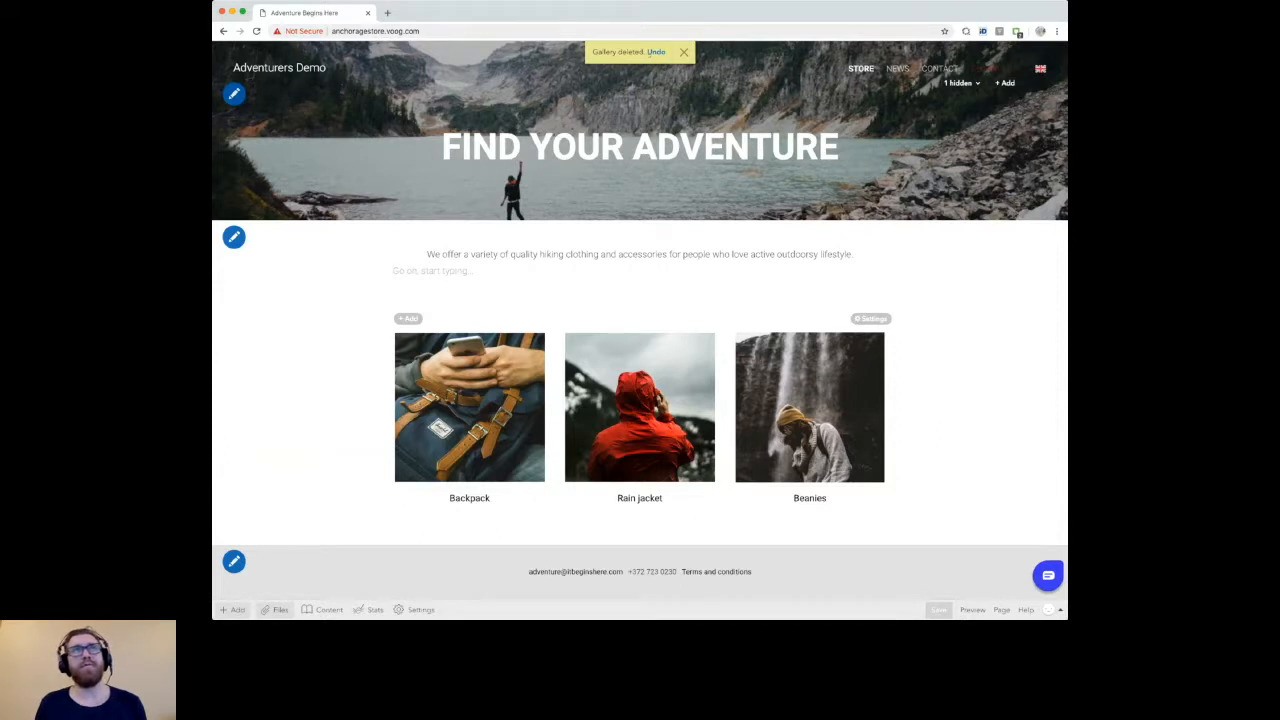
click(655, 52)
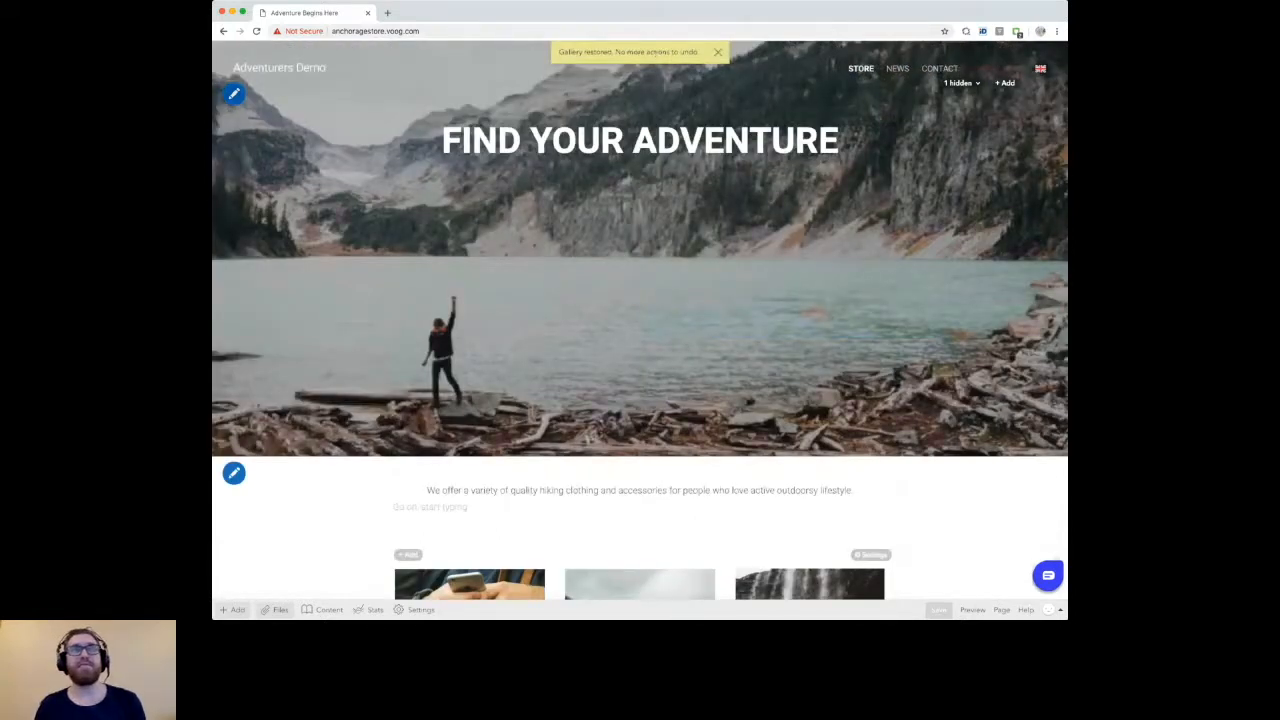
click(889, 263)
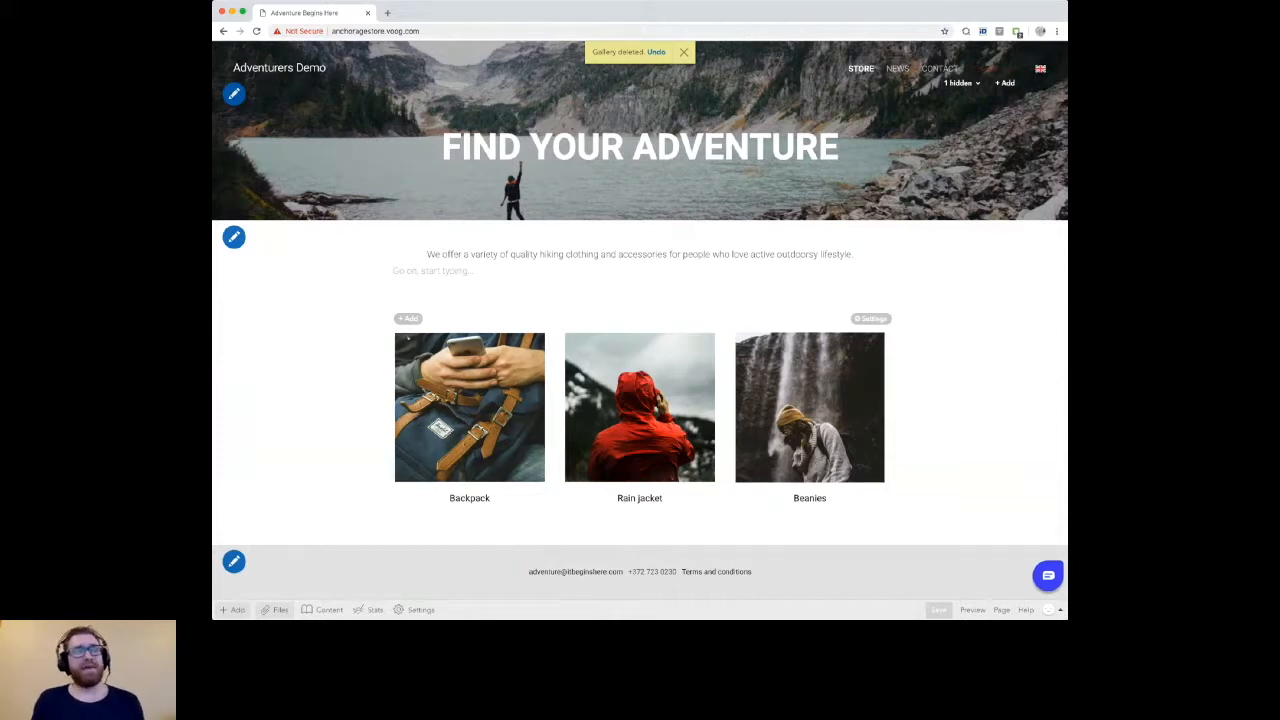
click(234, 610)
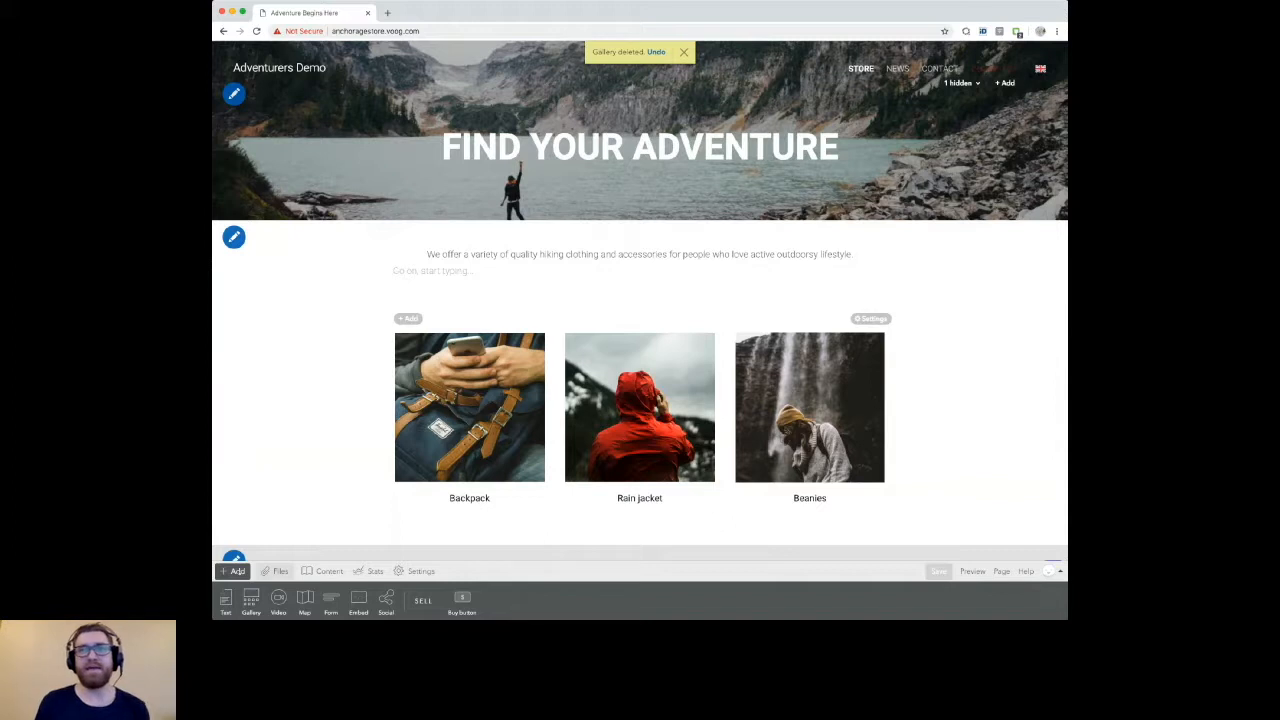
click(239, 571)
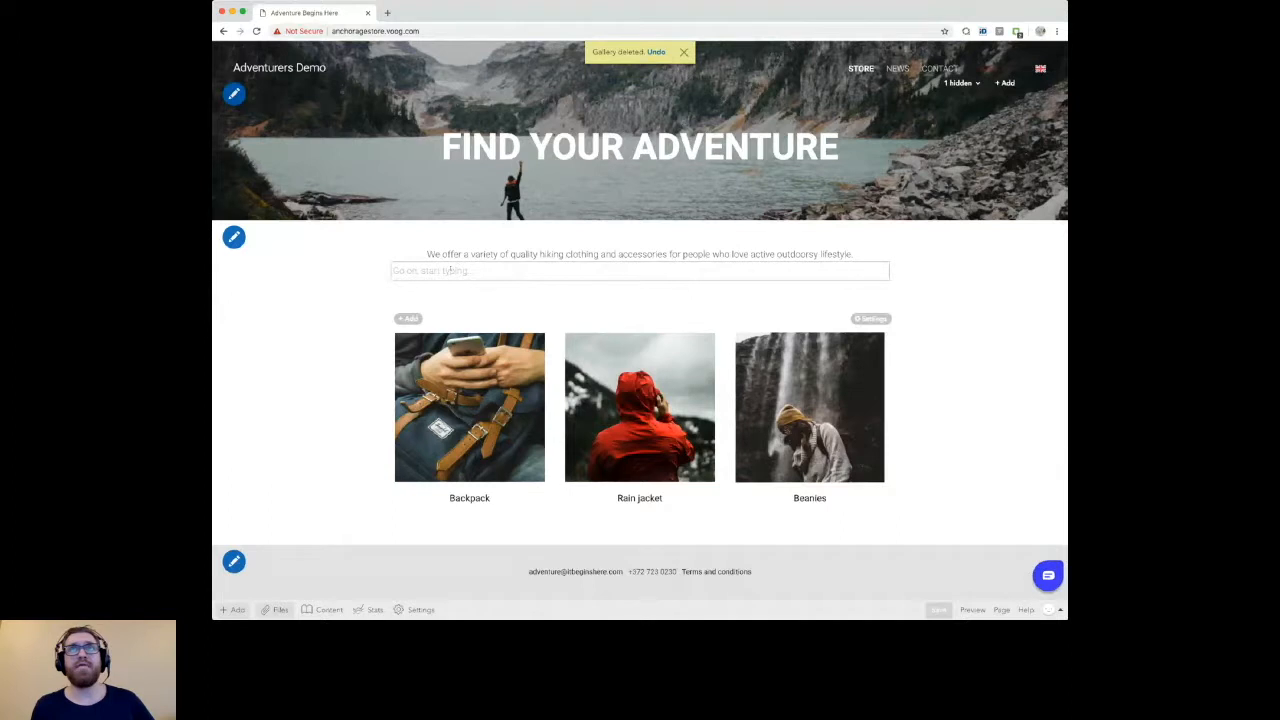
Step: Check the site's language menu and open the site structure for the English version
click(1040, 69)
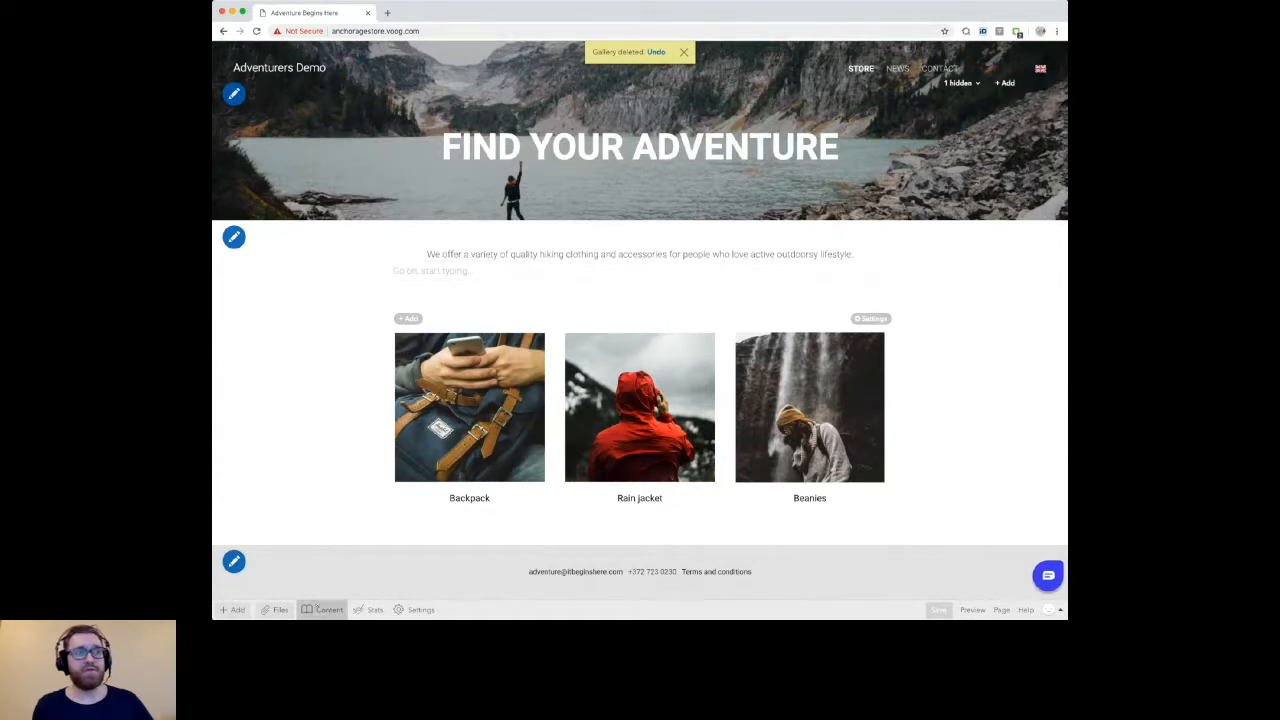
click(316, 607)
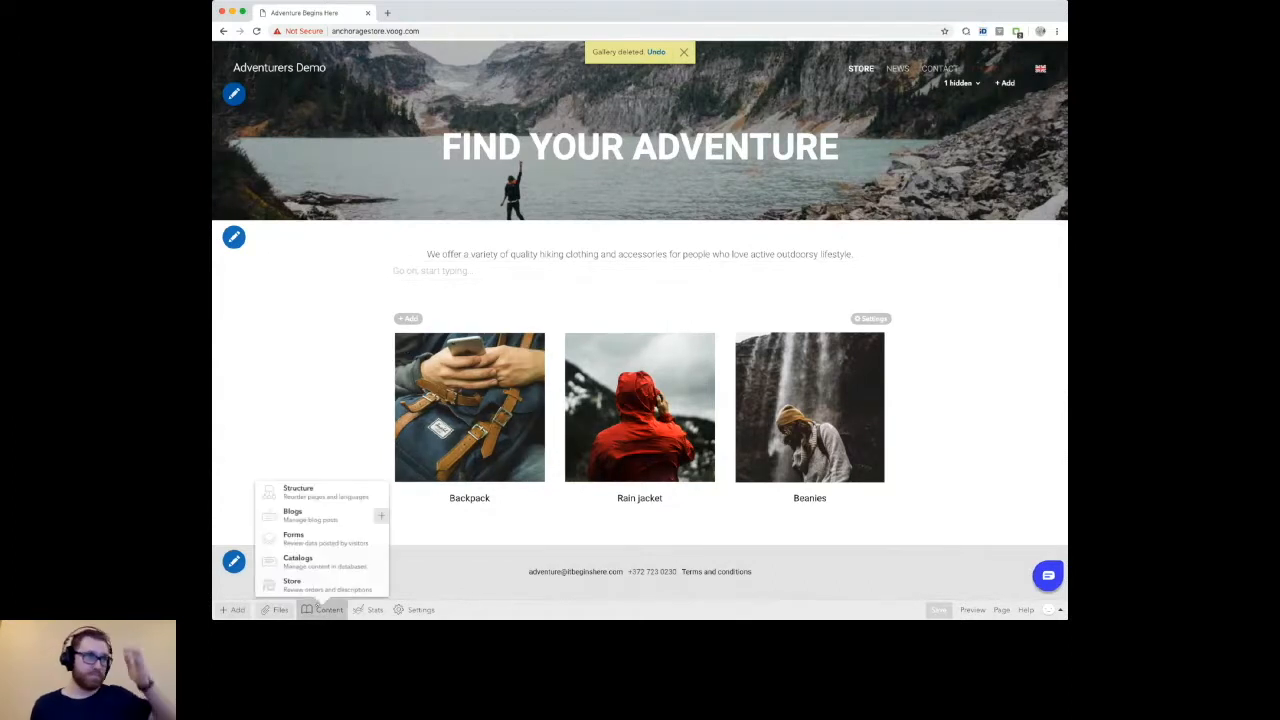
click(330, 489)
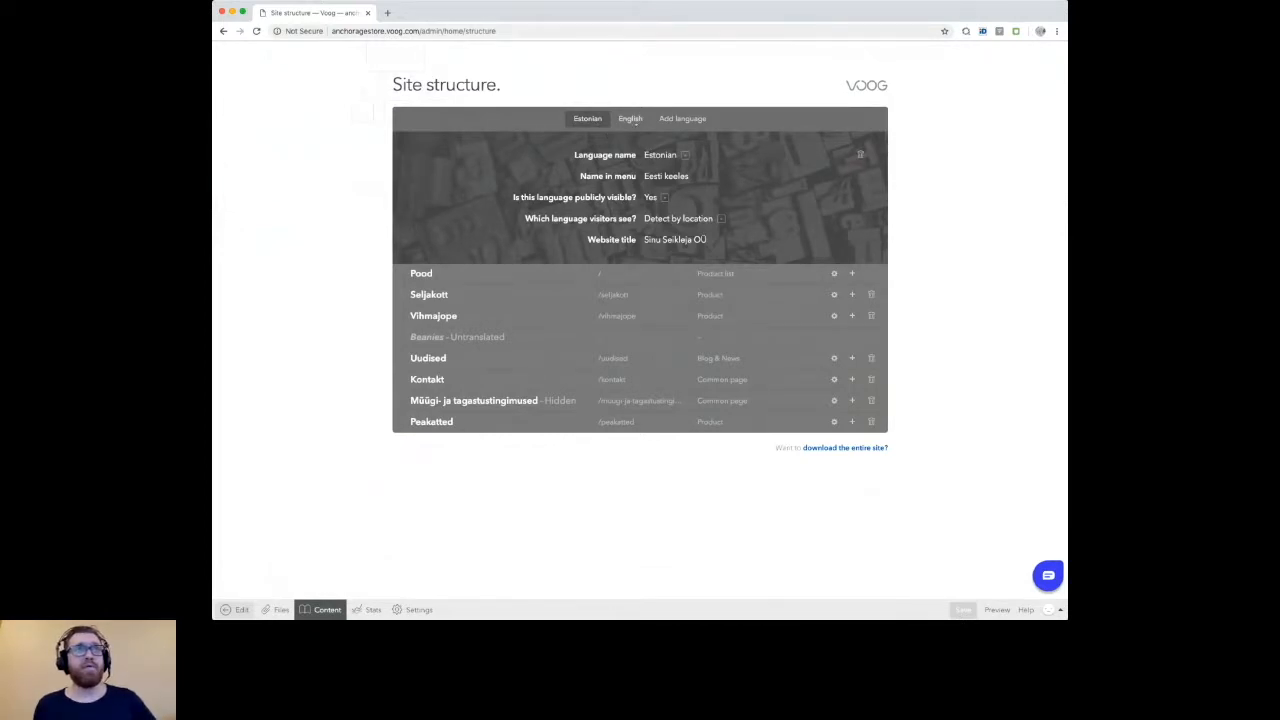
click(631, 119)
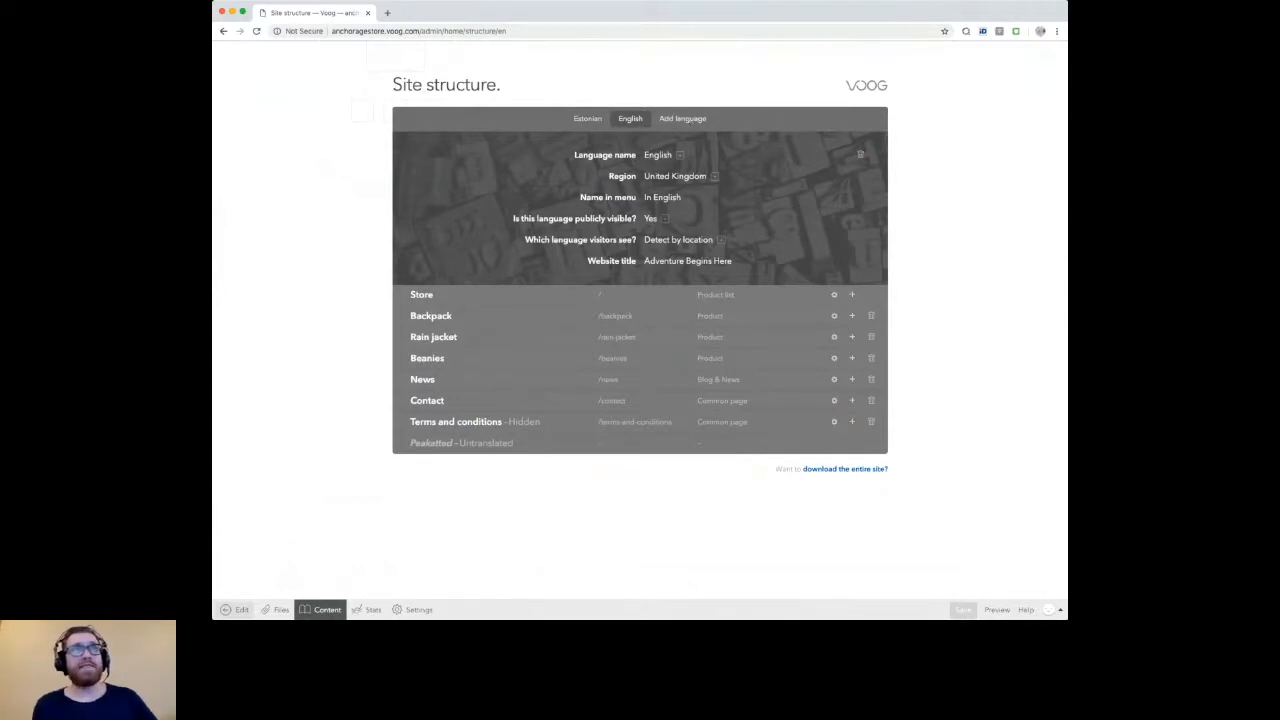
Step: Add Finnish as a new publicly visible site language with the menu name "In Finnish" and no duplicated content
click(683, 119)
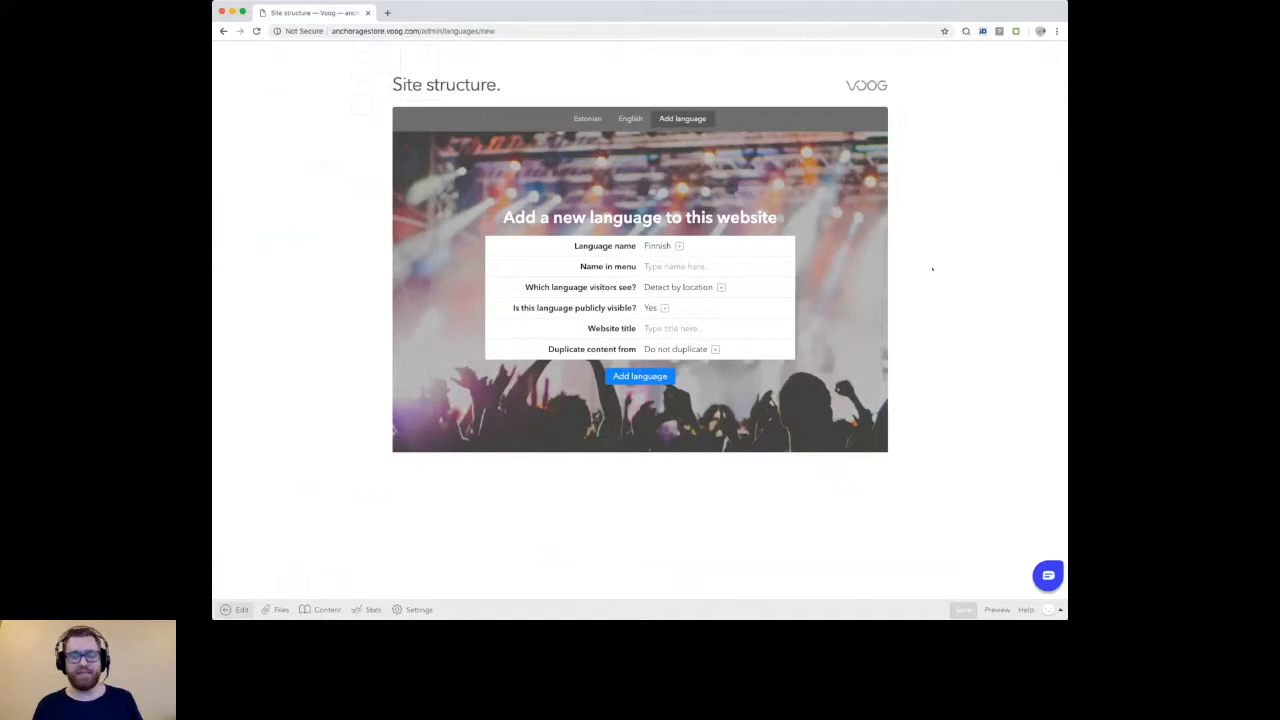
text(Fi)
text( Finnish)
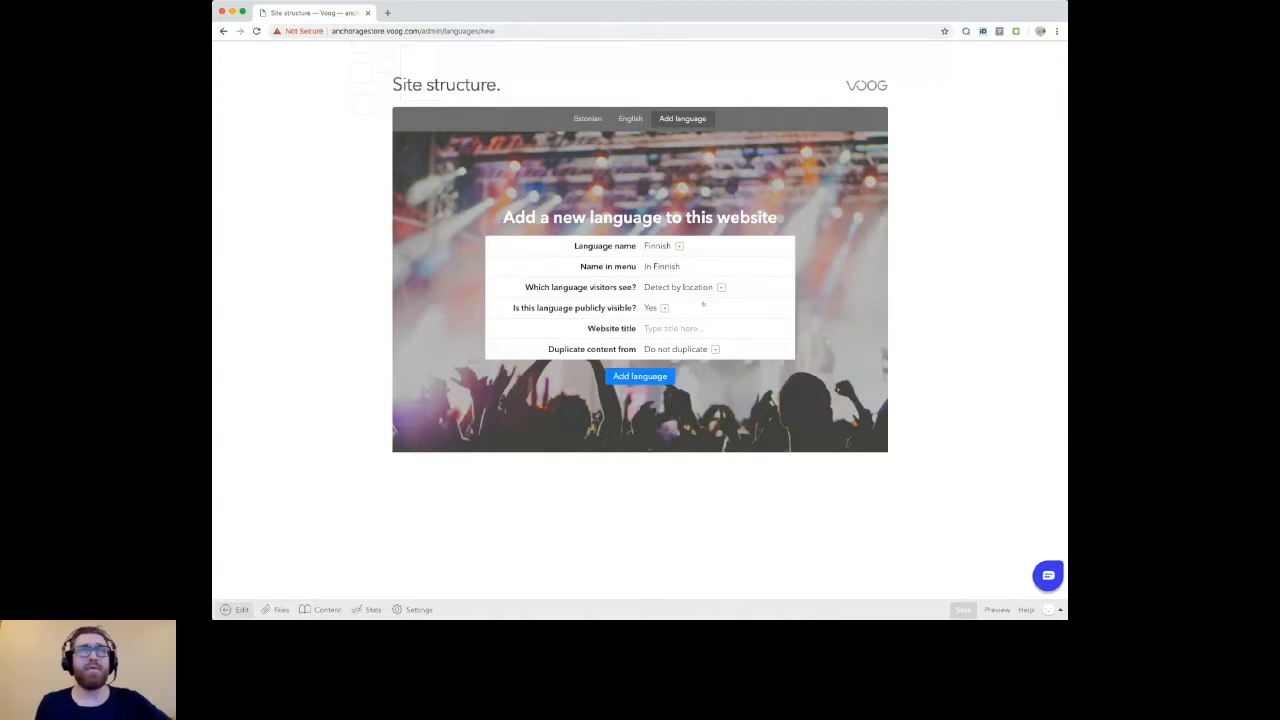
click(710, 337)
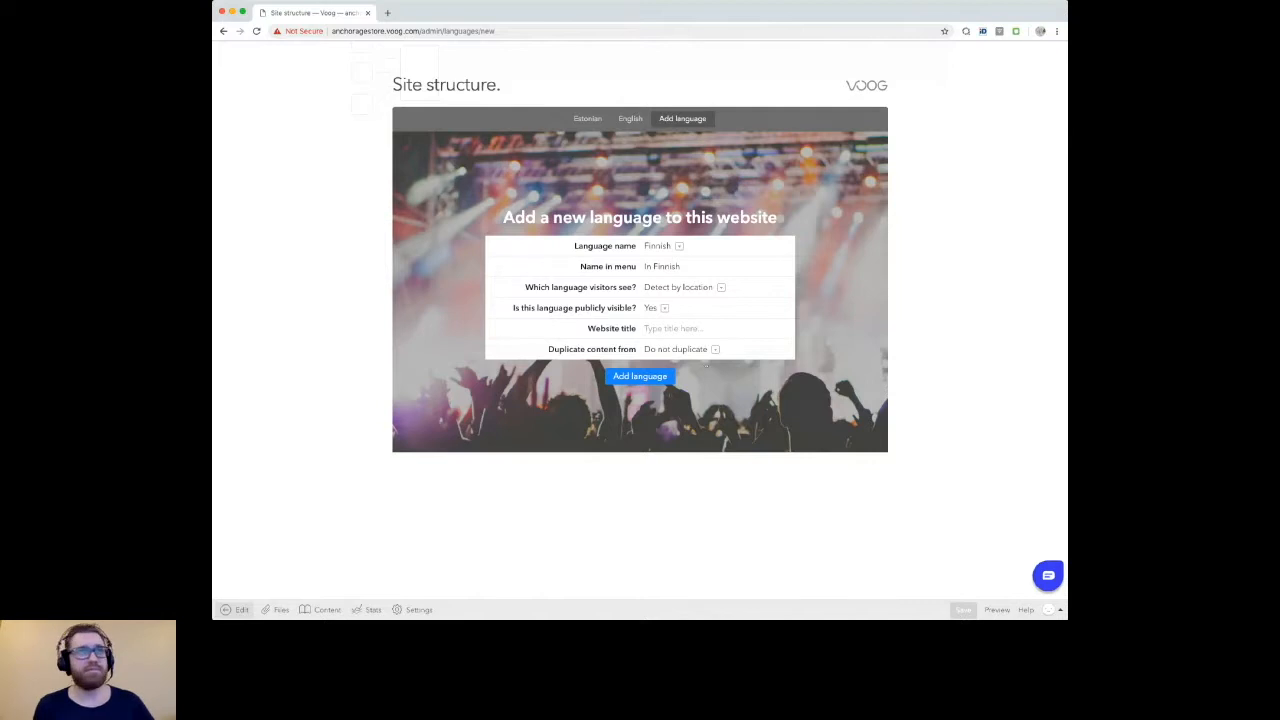
click(706, 364)
click(643, 377)
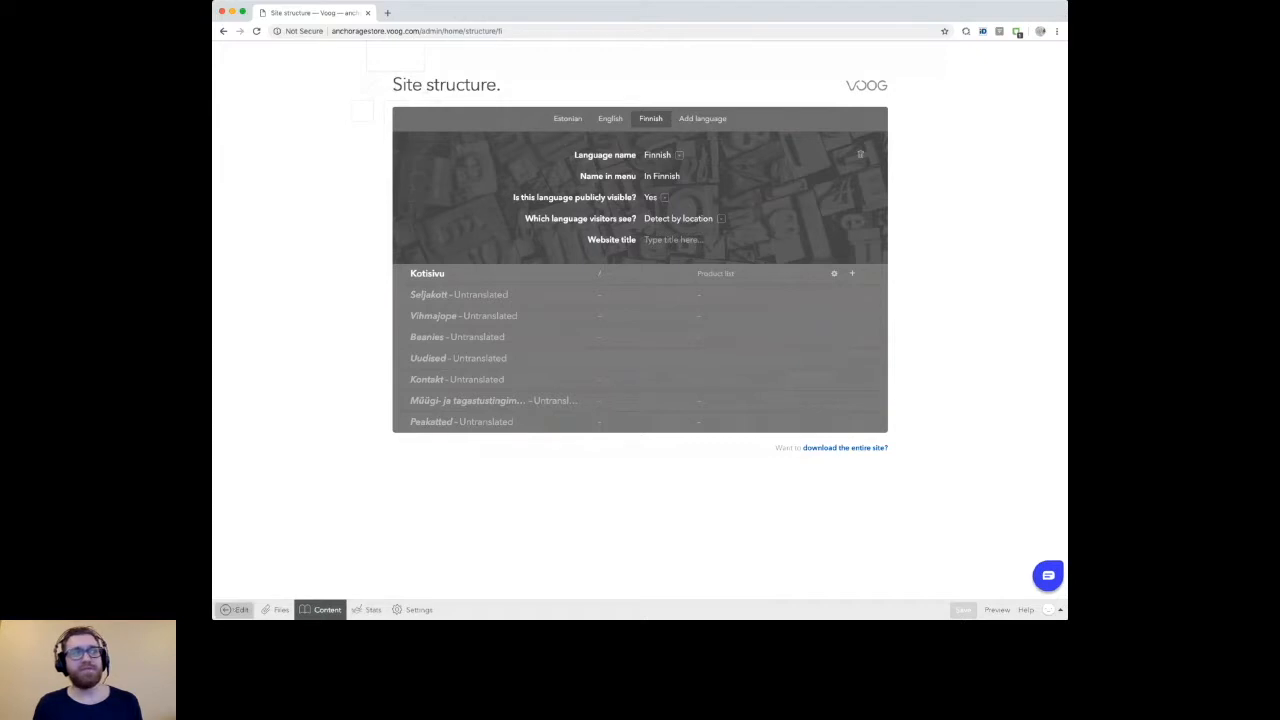
Step: Return to the website, view its Finnish version and switch back to the English version
click(238, 610)
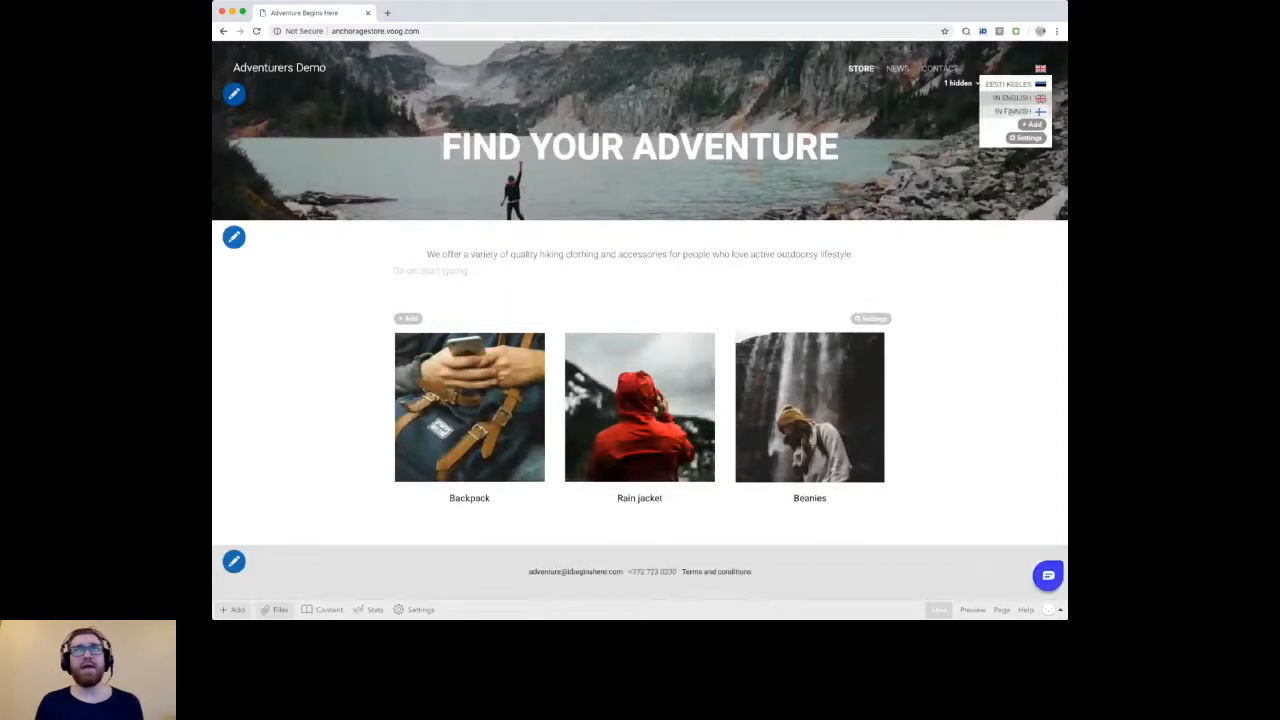
click(1008, 111)
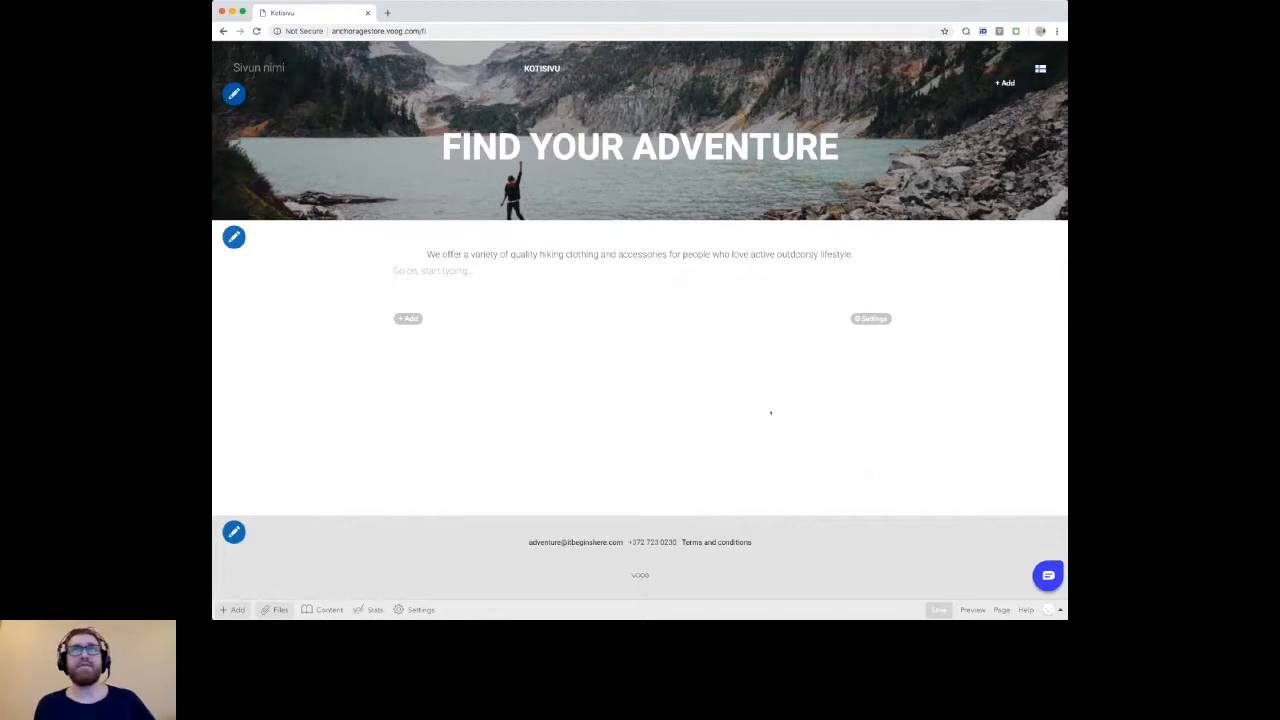
click(1040, 69)
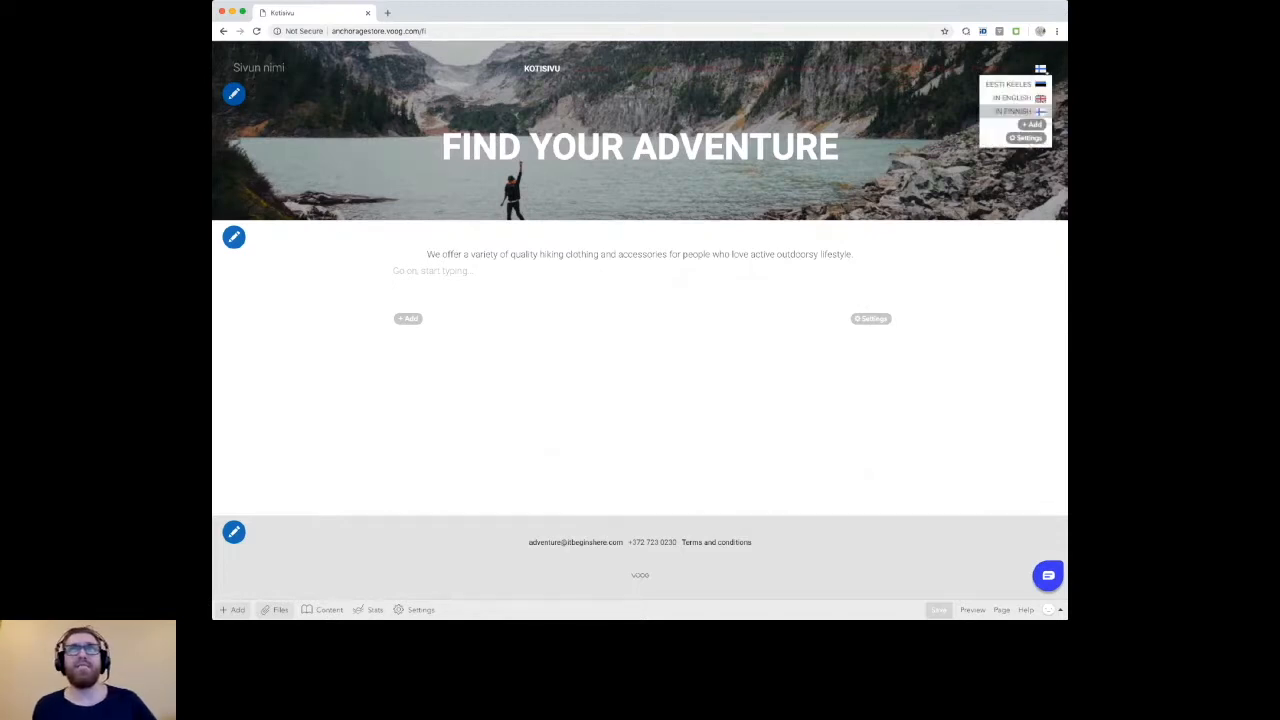
click(1012, 97)
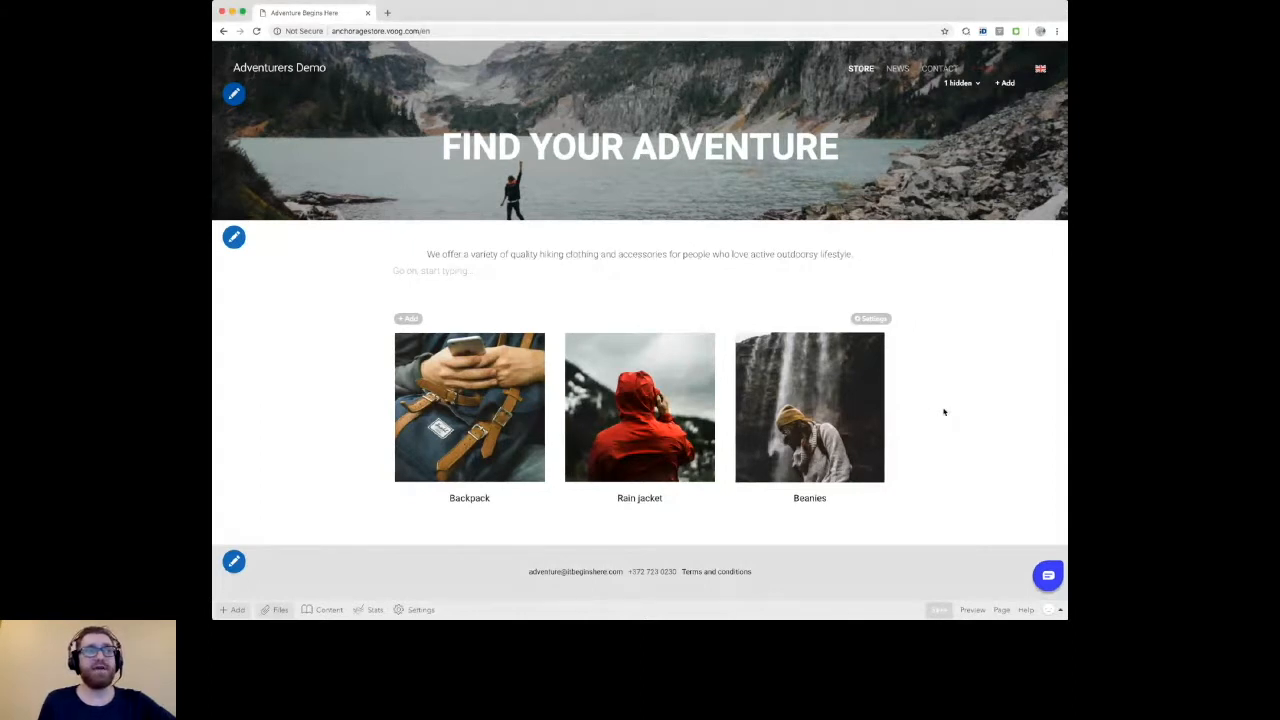
Step: Import the registered domain mycooldomainwhatever.com into the site's domains
click(415, 609)
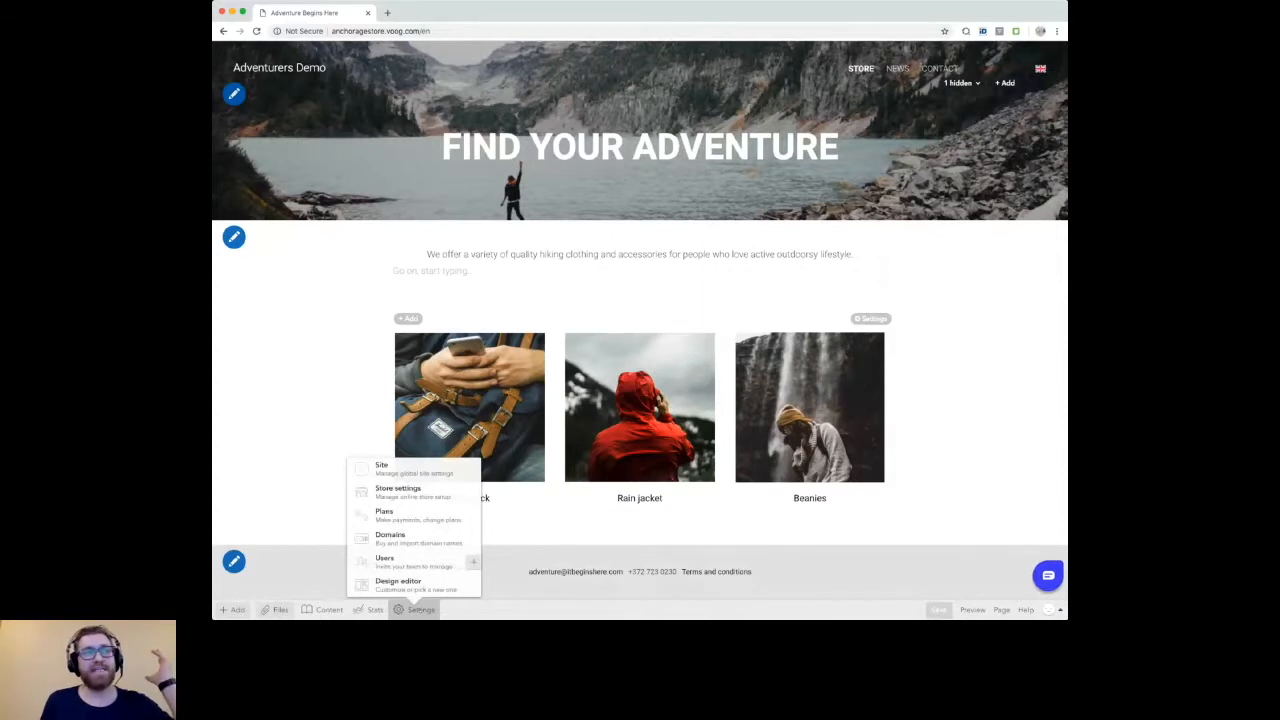
click(391, 538)
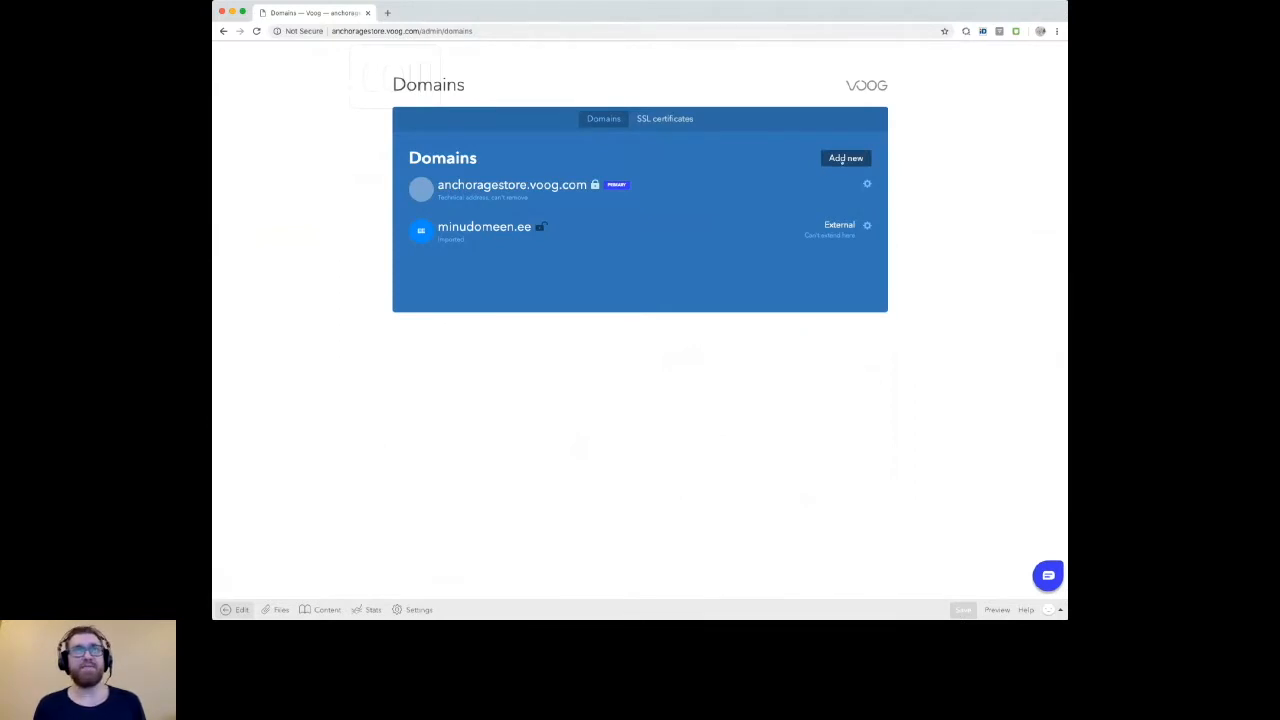
click(843, 160)
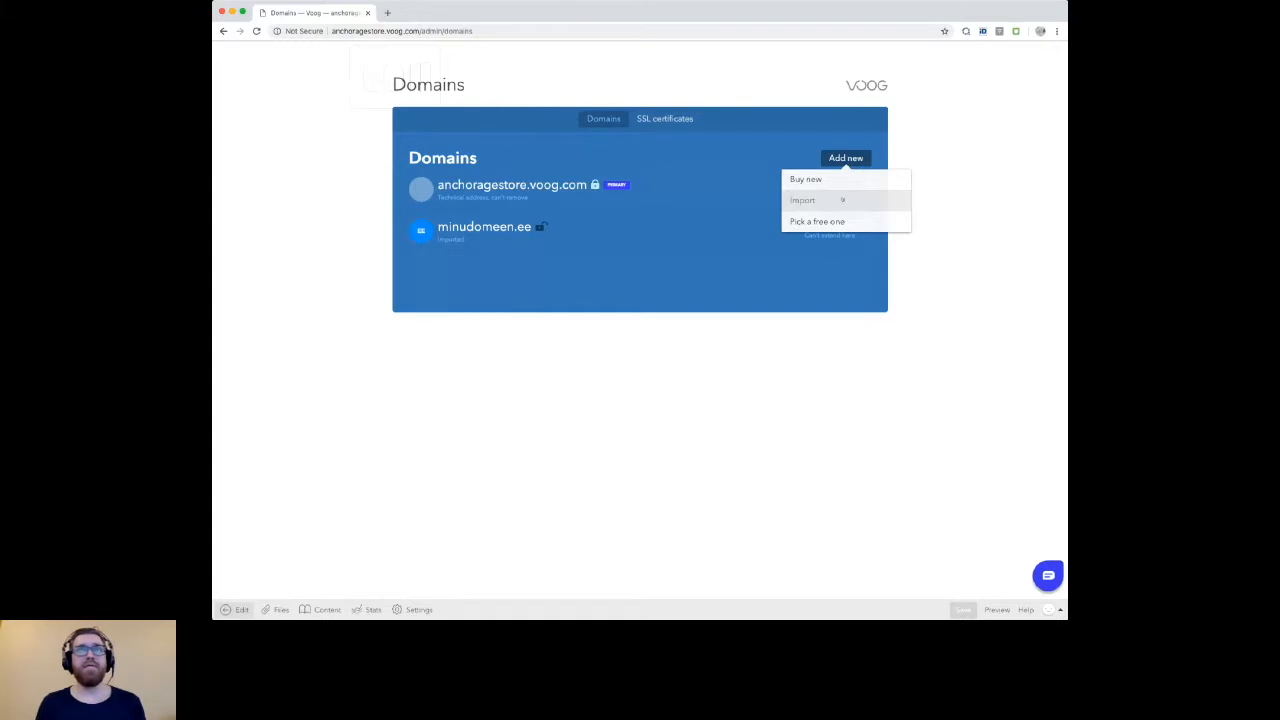
click(850, 205)
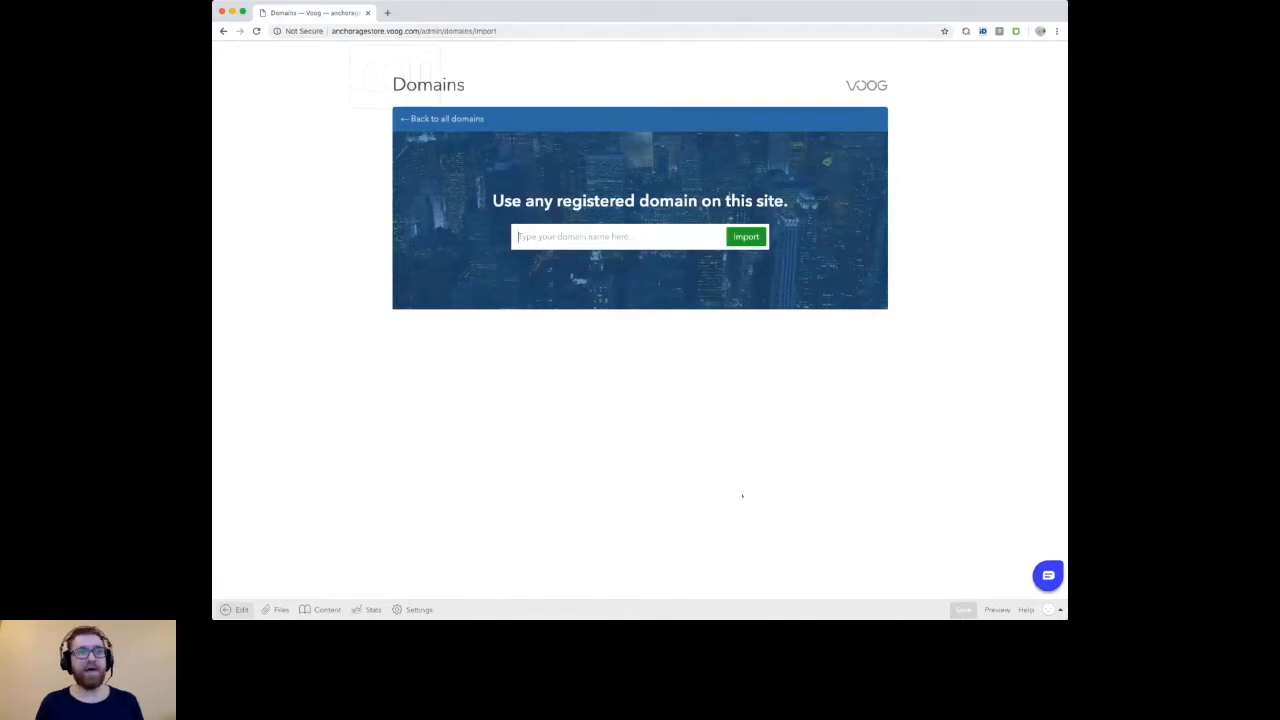
text(mycooldomainwhatever.com)
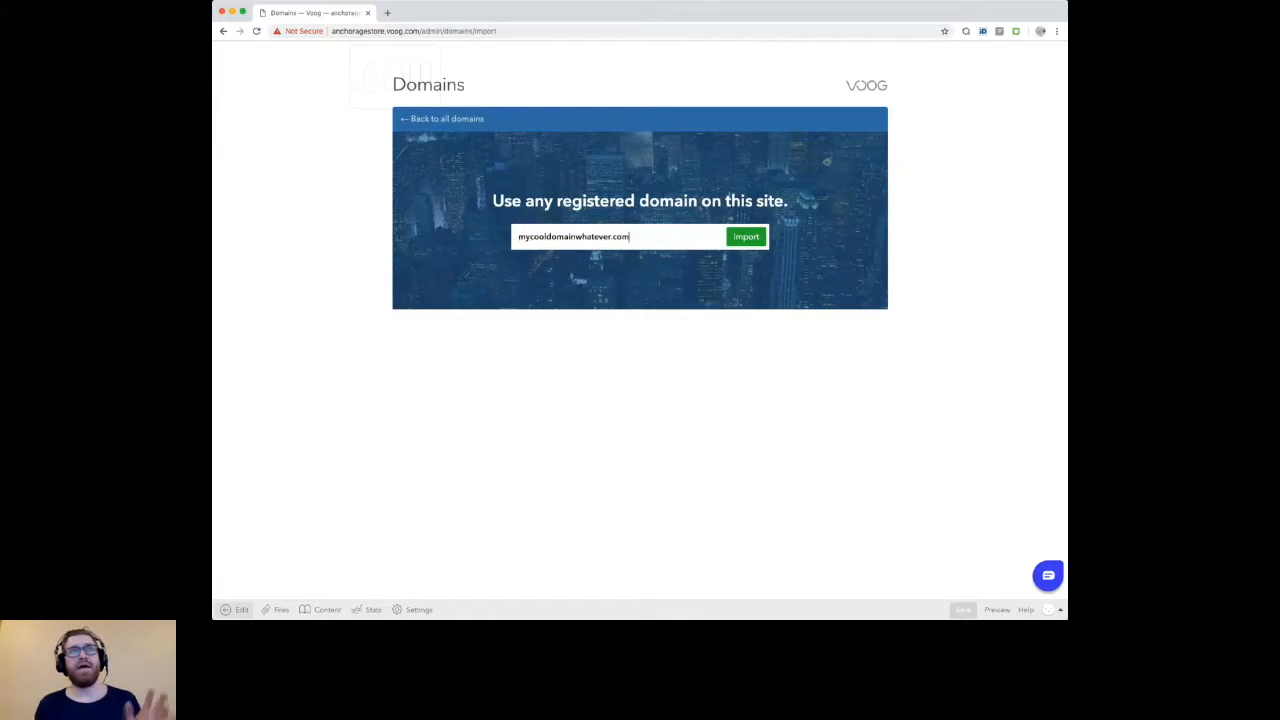
key(Return)
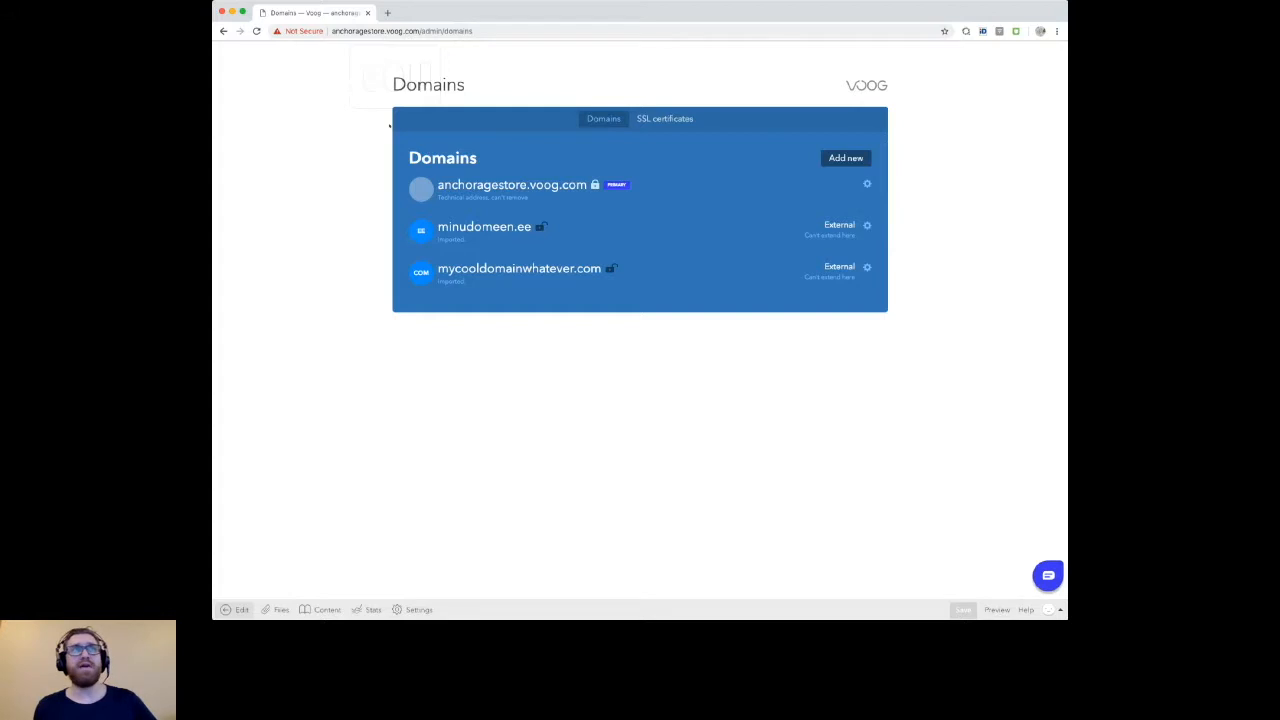
Step: Auto-activate a free SSL certificate for mycooldomainwhatever.com and refresh the certificate list
click(554, 194)
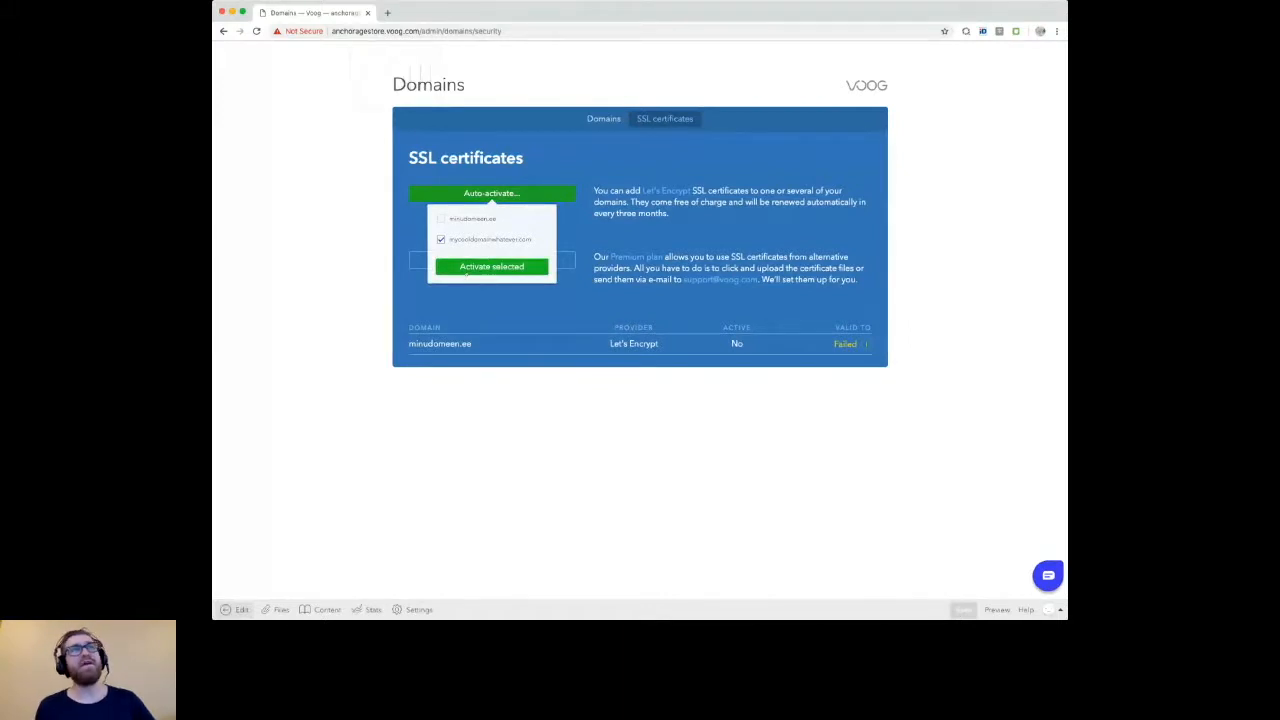
click(450, 272)
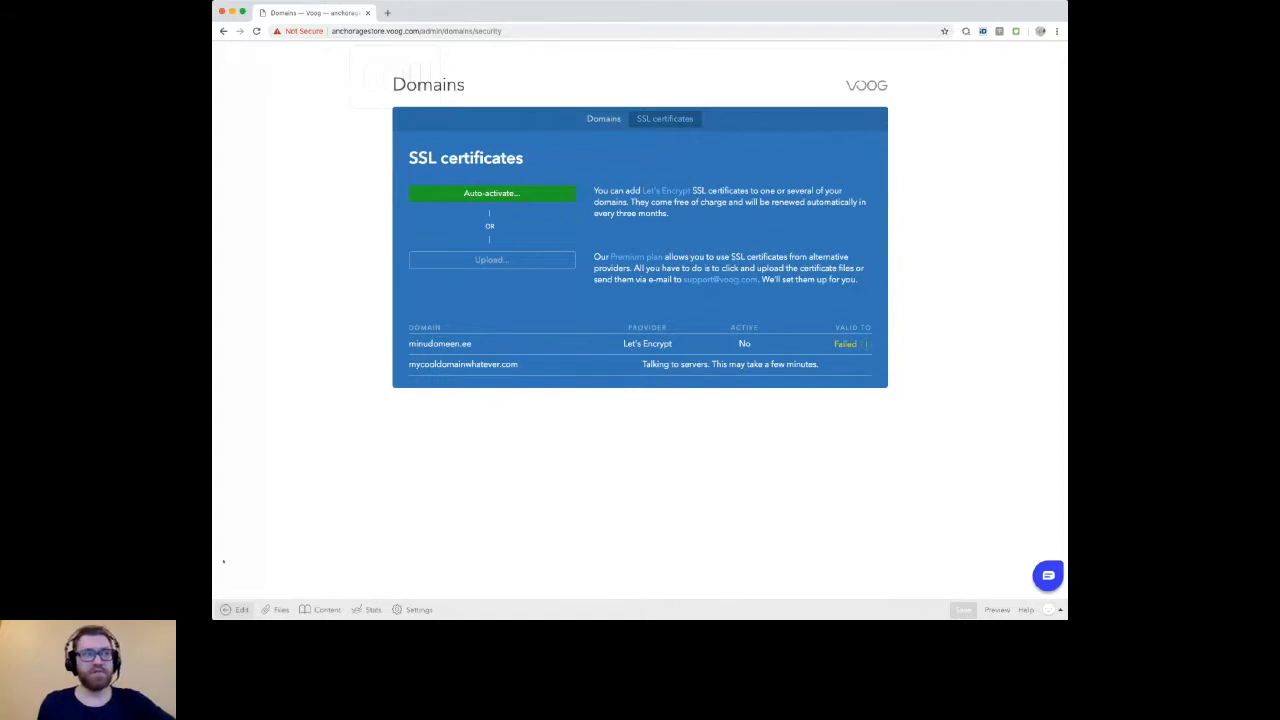
key(super+r)
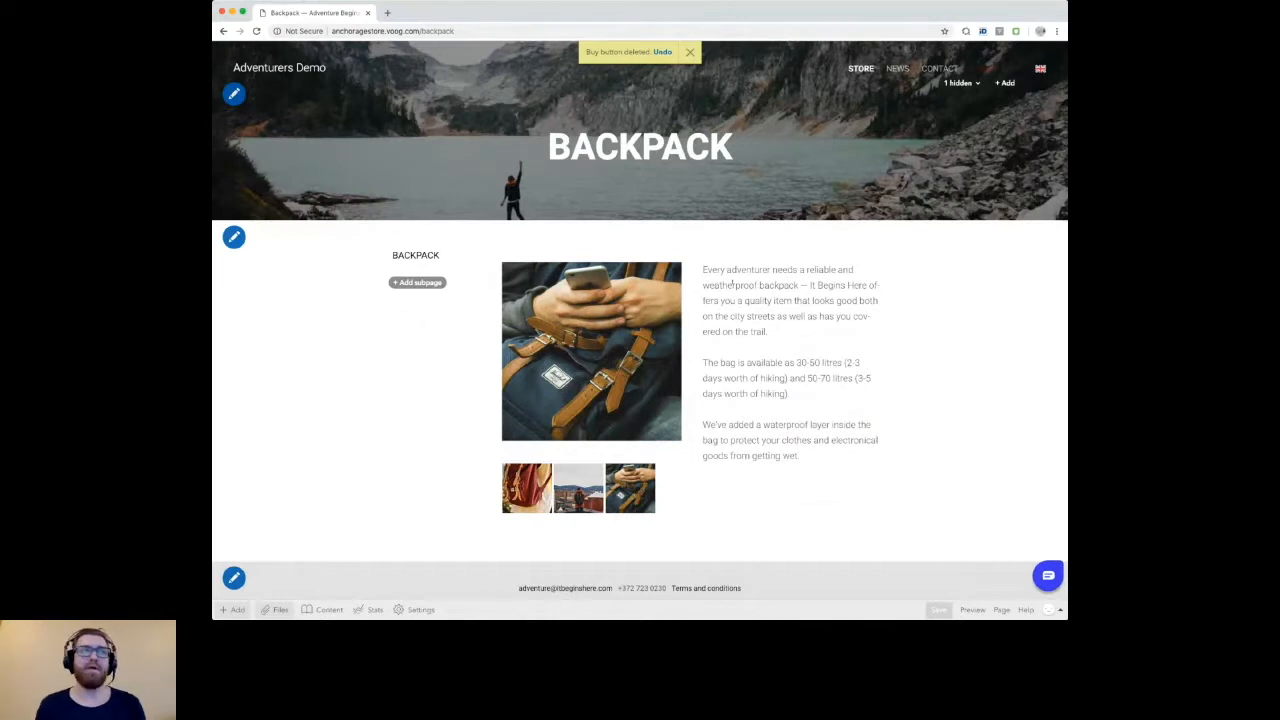
Step: Place a buy button below the backpack description and give its new product the name Backpack and a price of €20
click(232, 609)
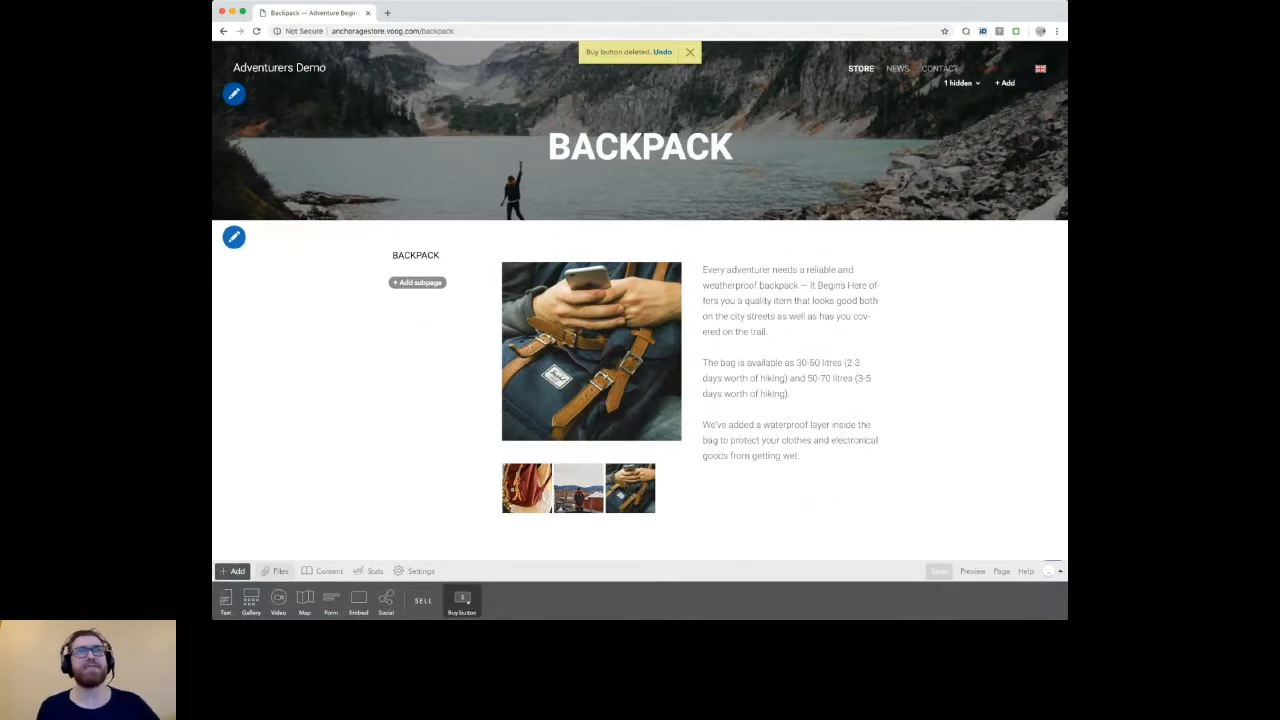
drag(461, 600, 783, 476)
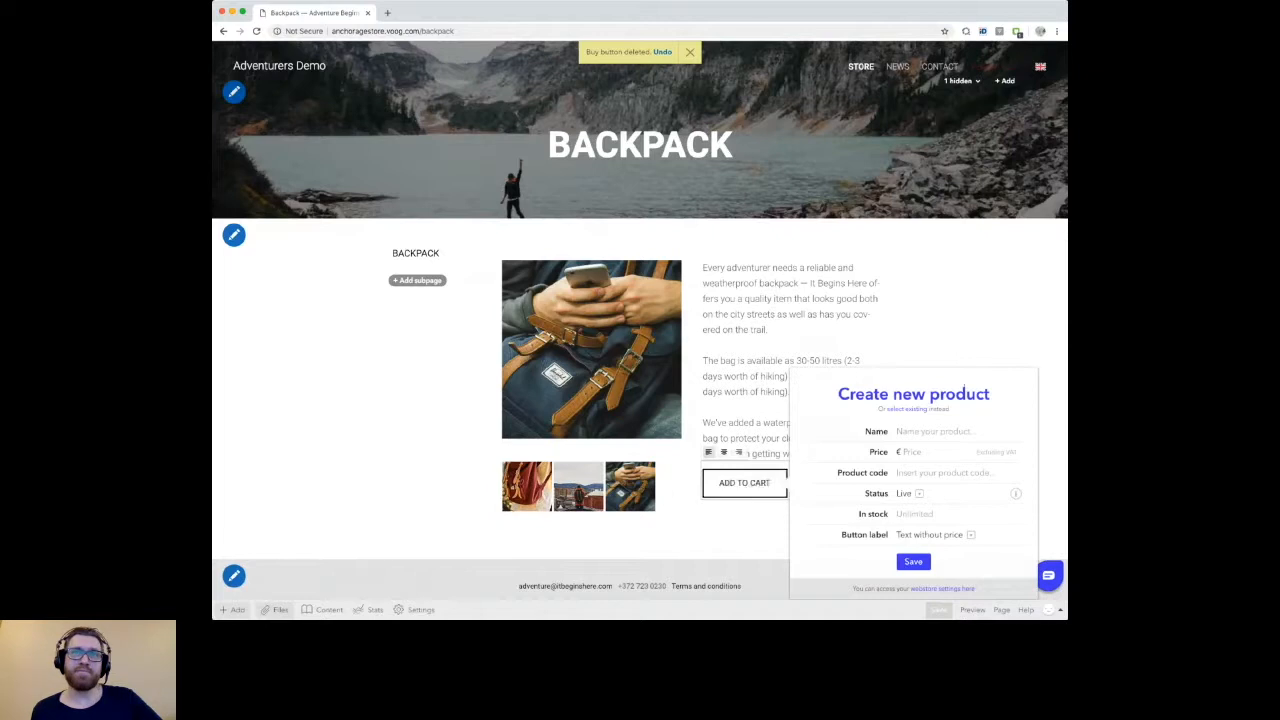
click(921, 430)
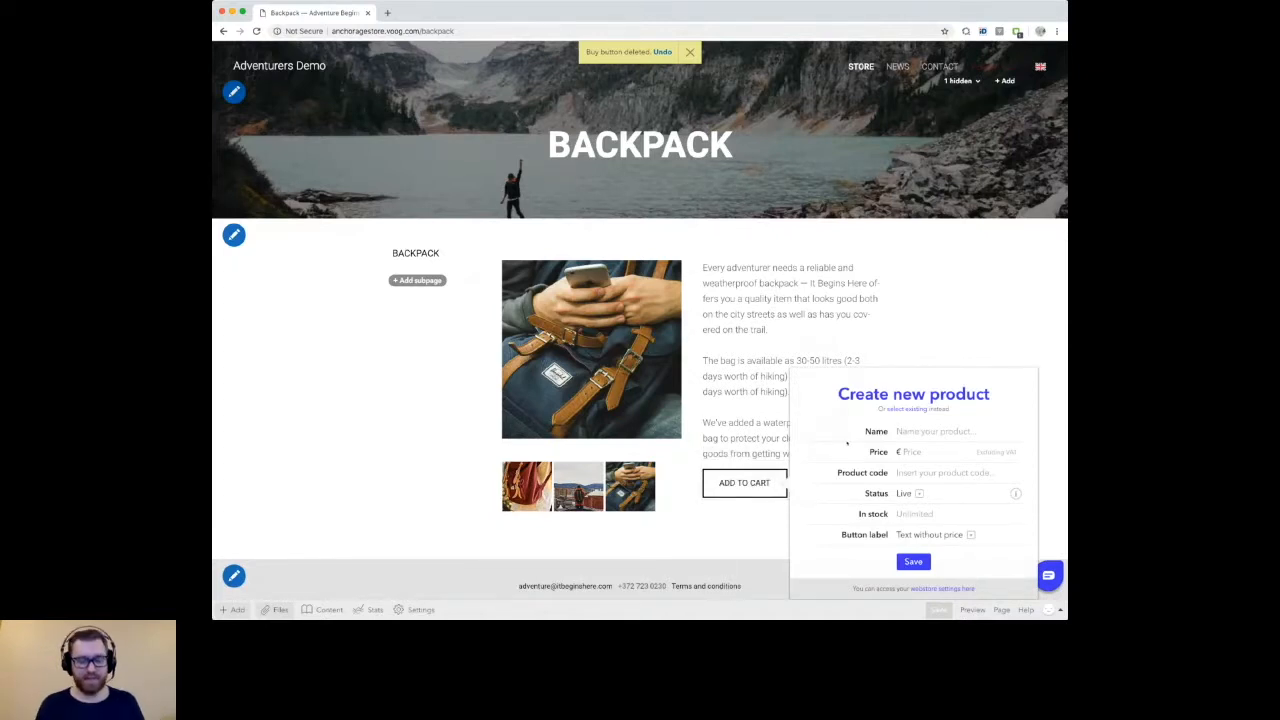
text(B)
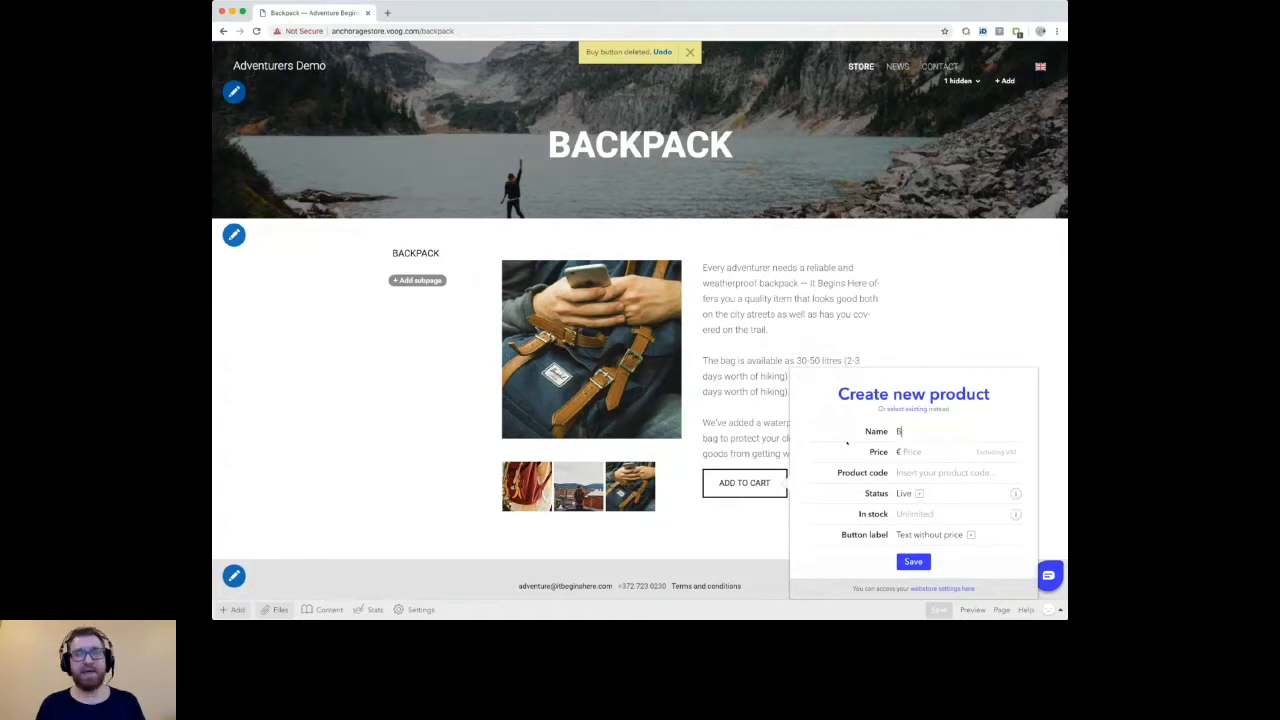
text(ackpack)
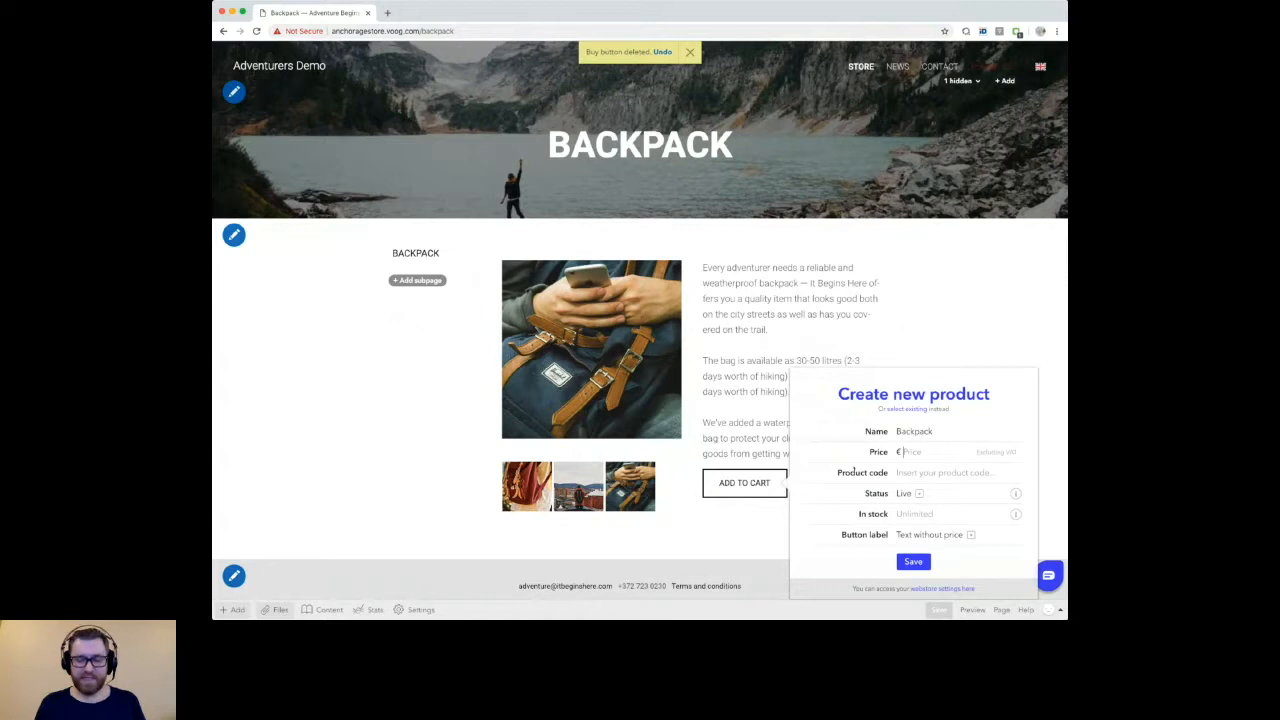
text(20)
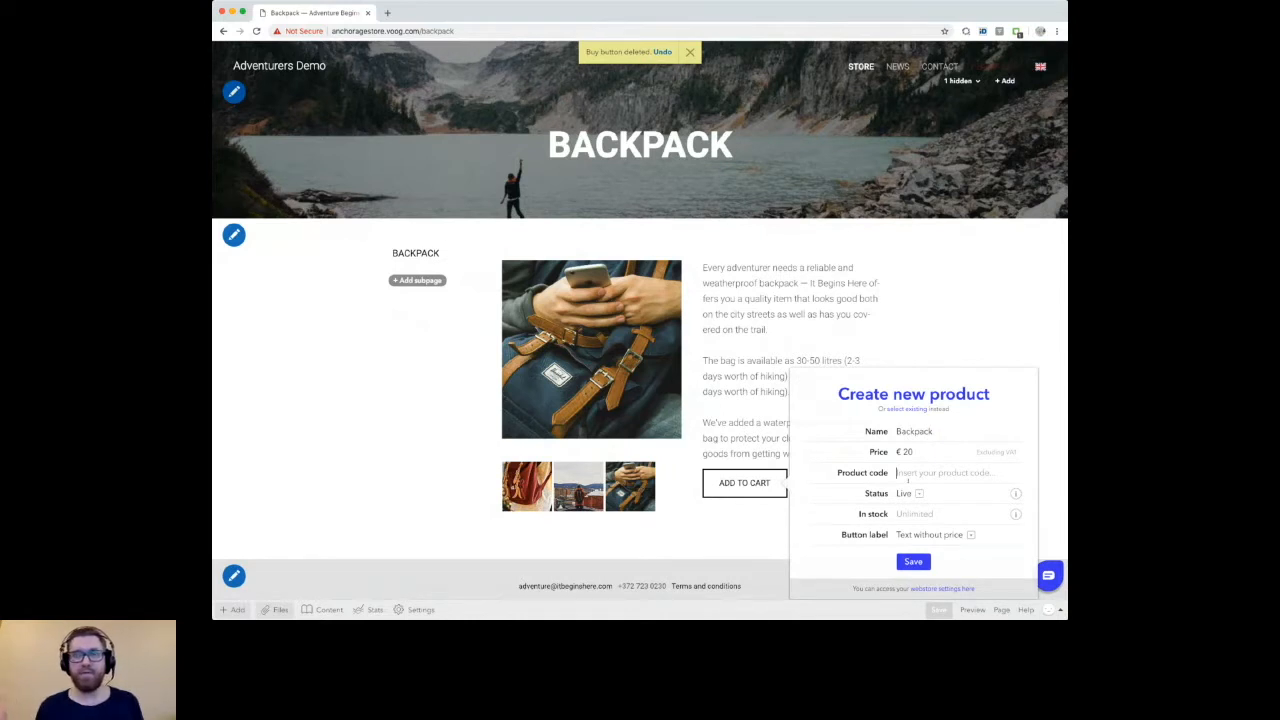
Step: Set the product's stock to 50, save it and close its product settings
scroll(908, 480, down, 1)
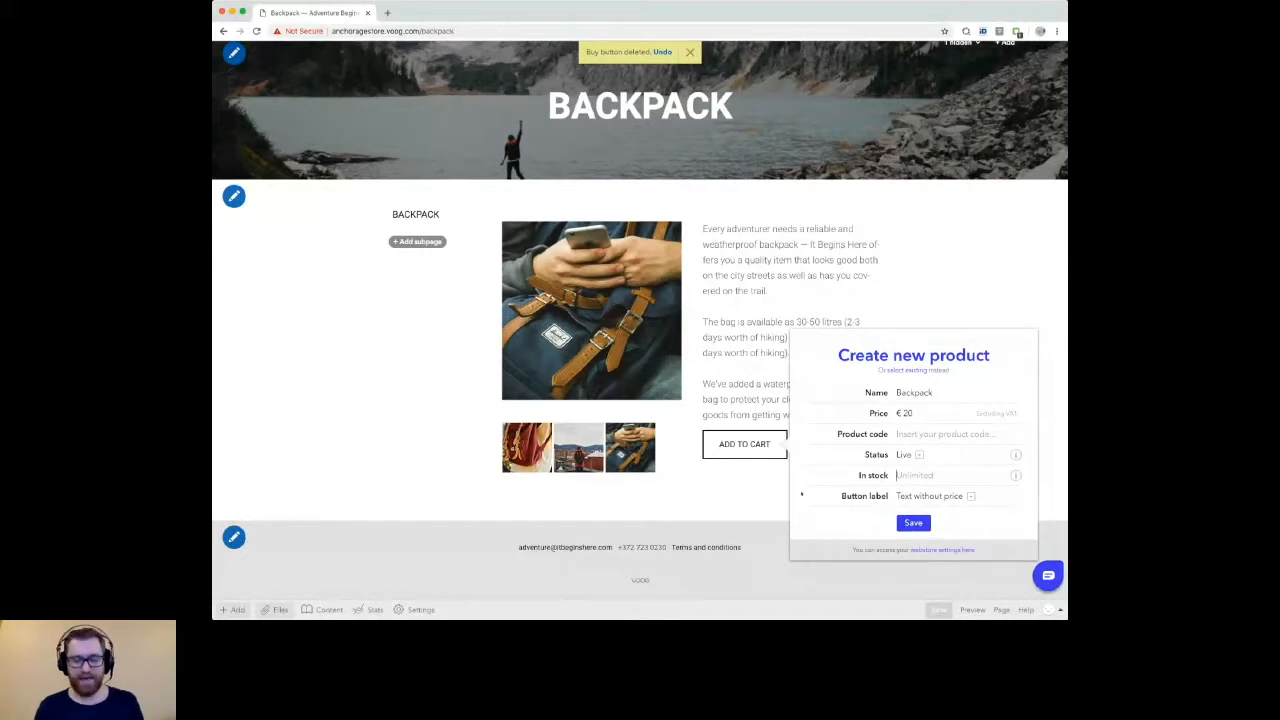
text(50)
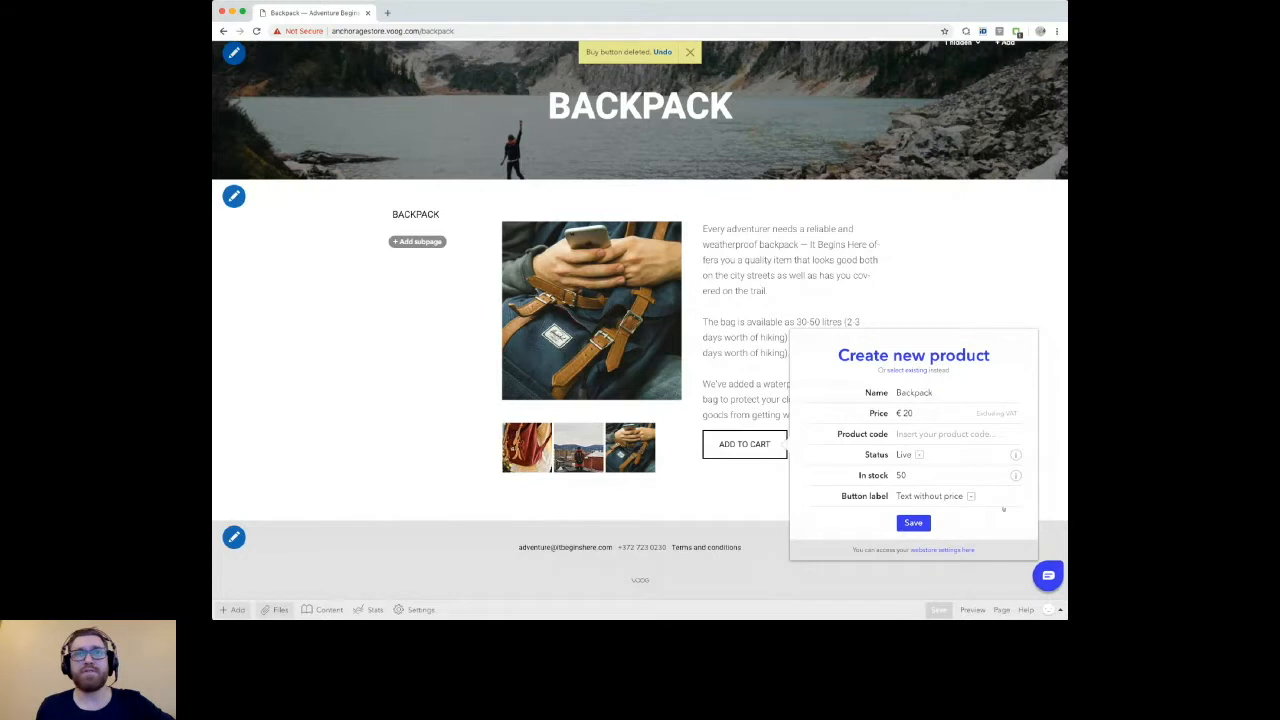
click(913, 522)
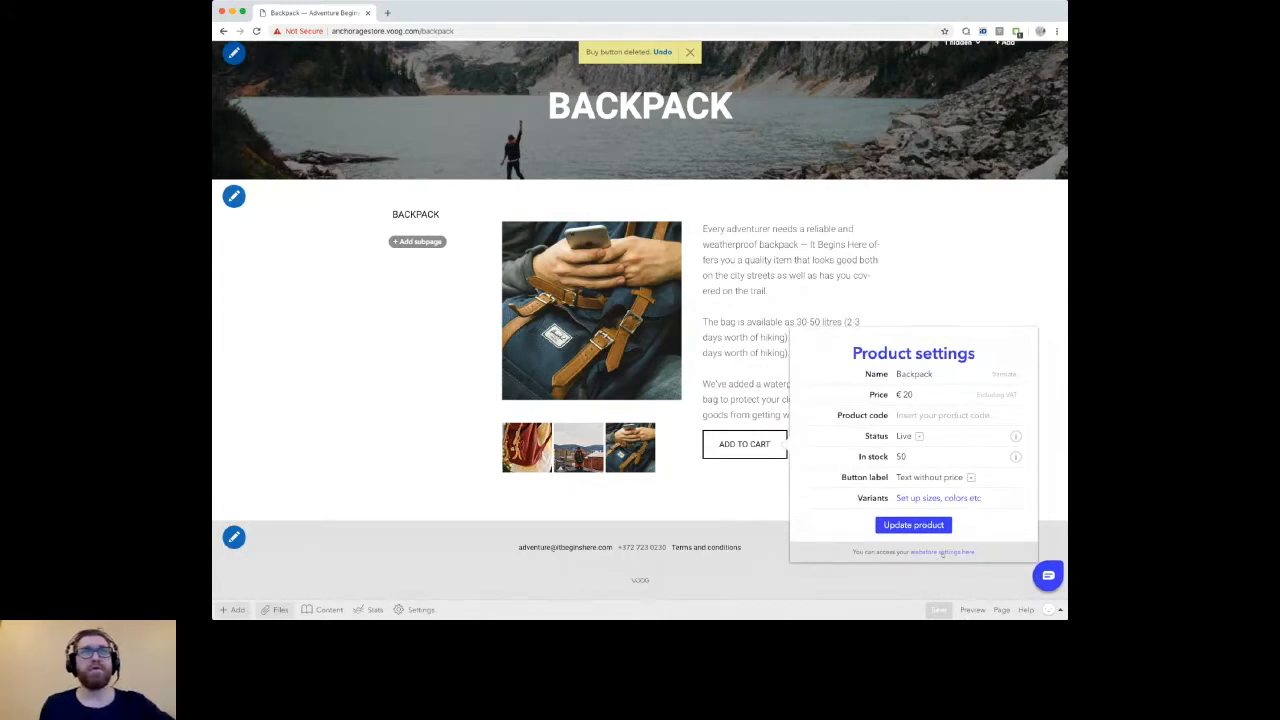
click(941, 552)
click(408, 376)
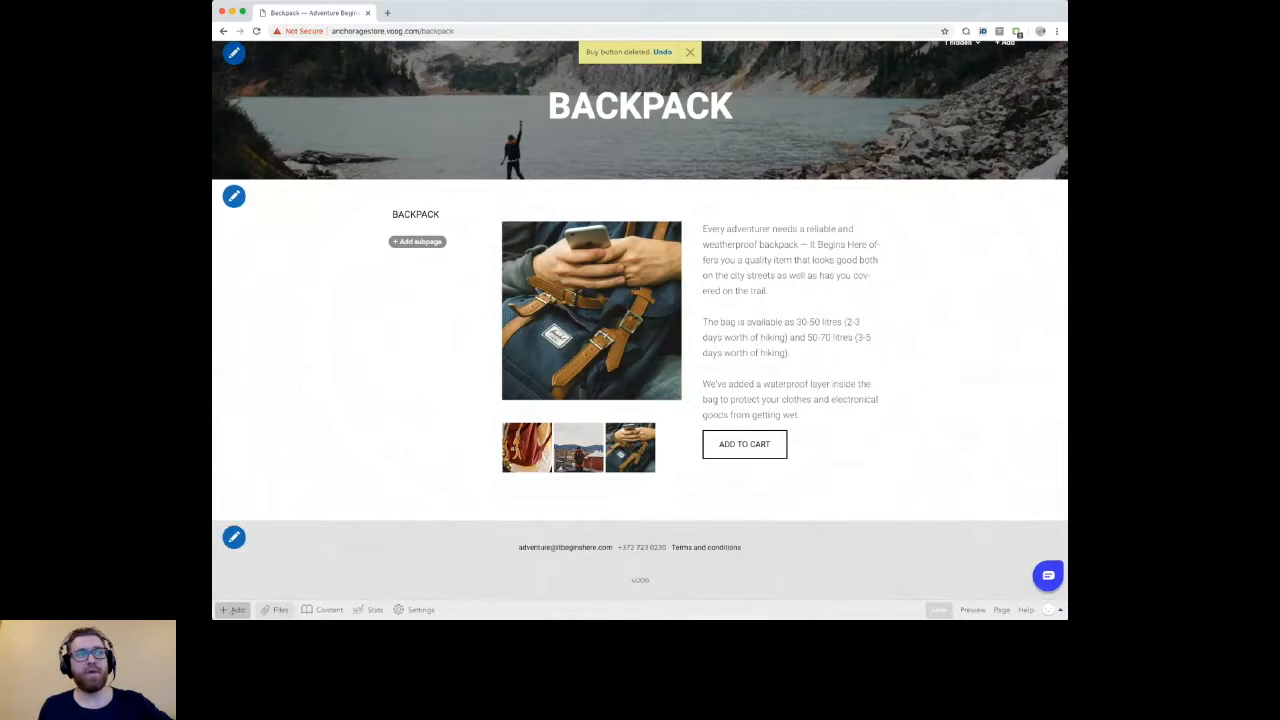
Step: Open the online store's settings and switch them to the English version
click(329, 609)
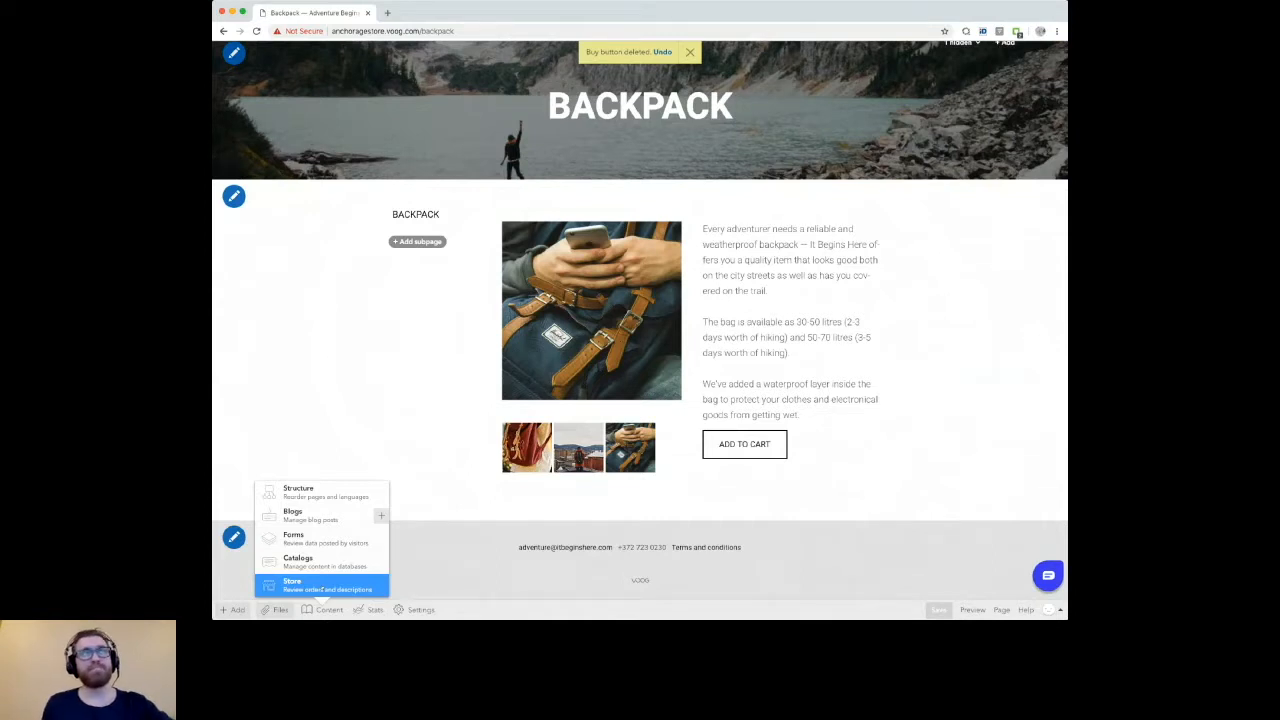
click(310, 584)
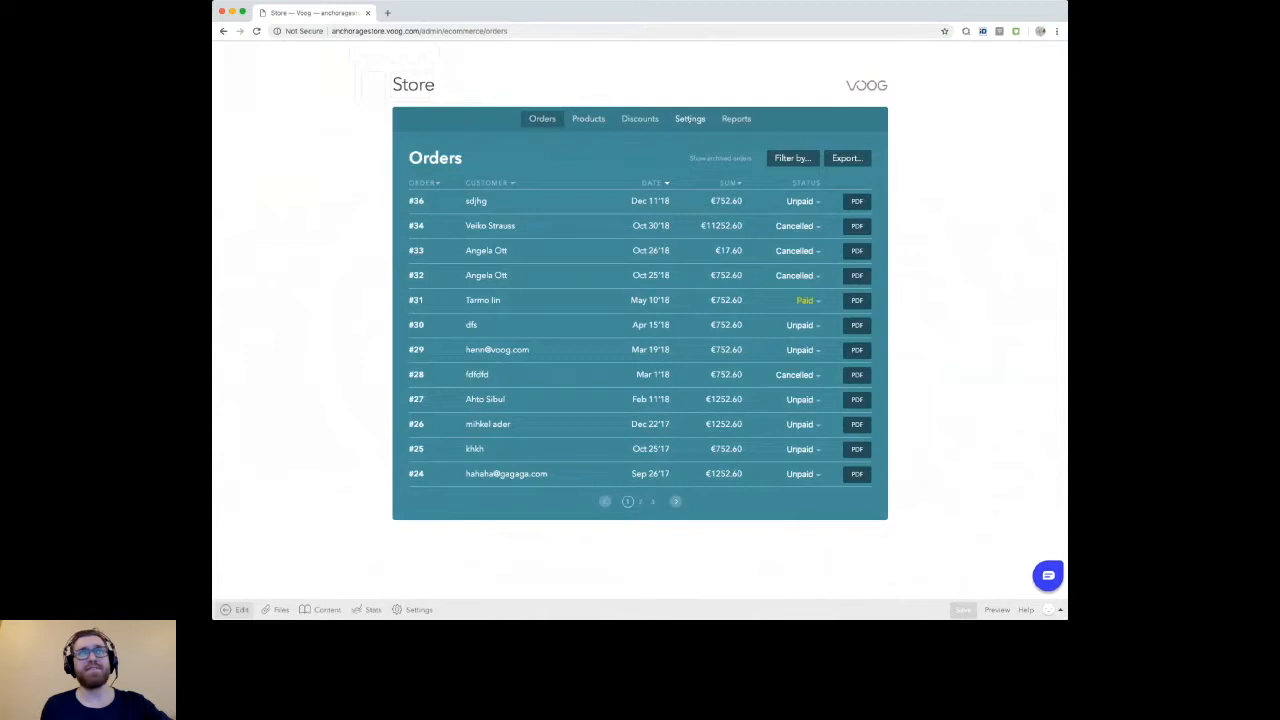
click(690, 118)
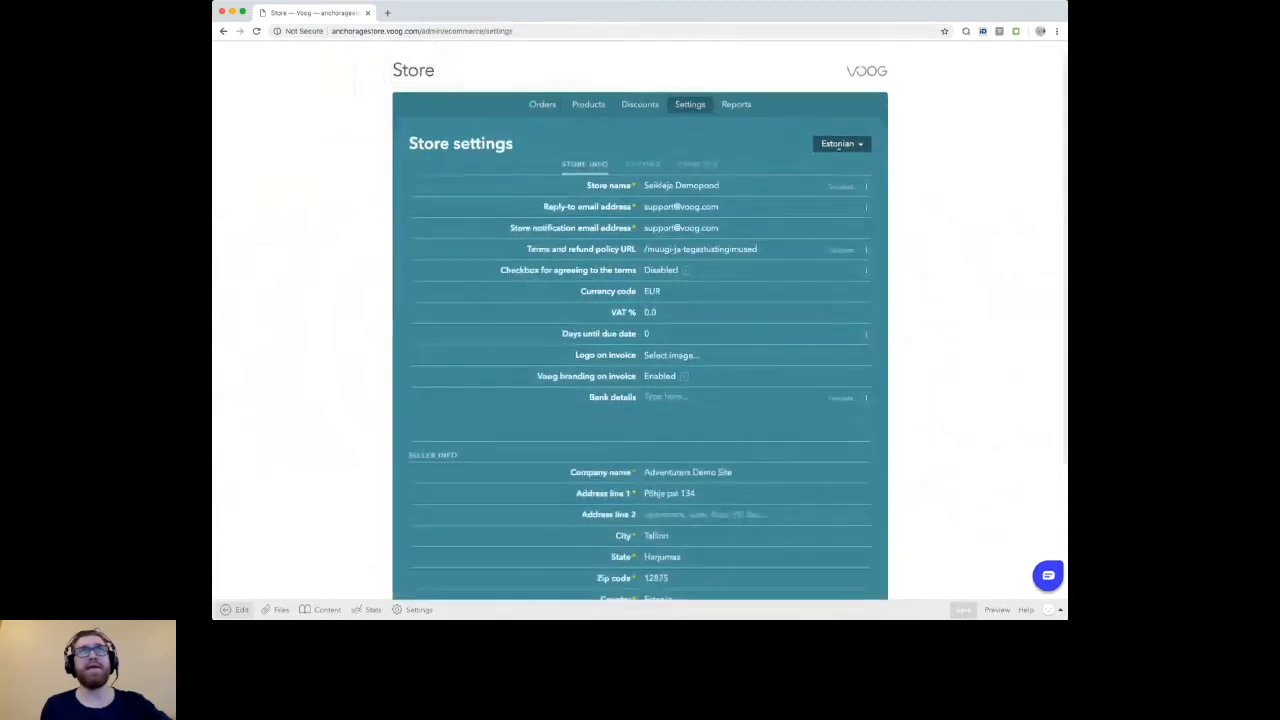
click(840, 144)
click(818, 186)
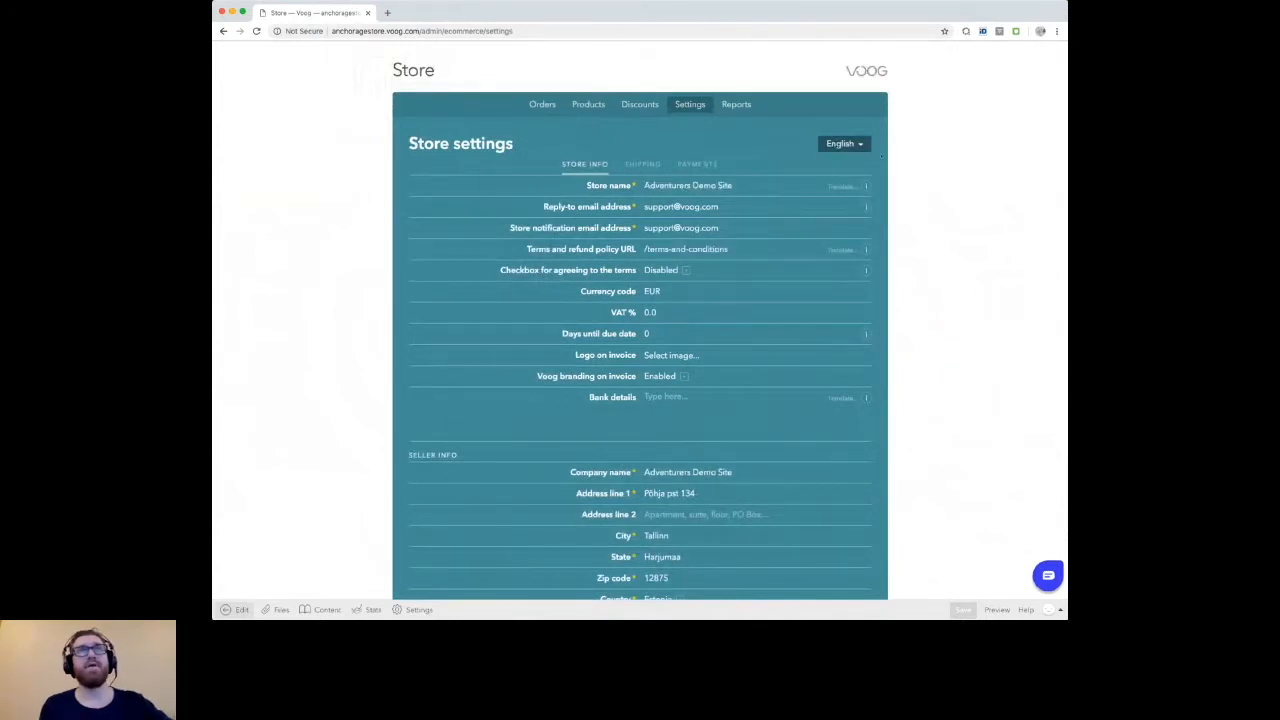
Step: Review the English store info, including the language choices, bank details, seller info and order code format
scroll(881, 155, down, 1)
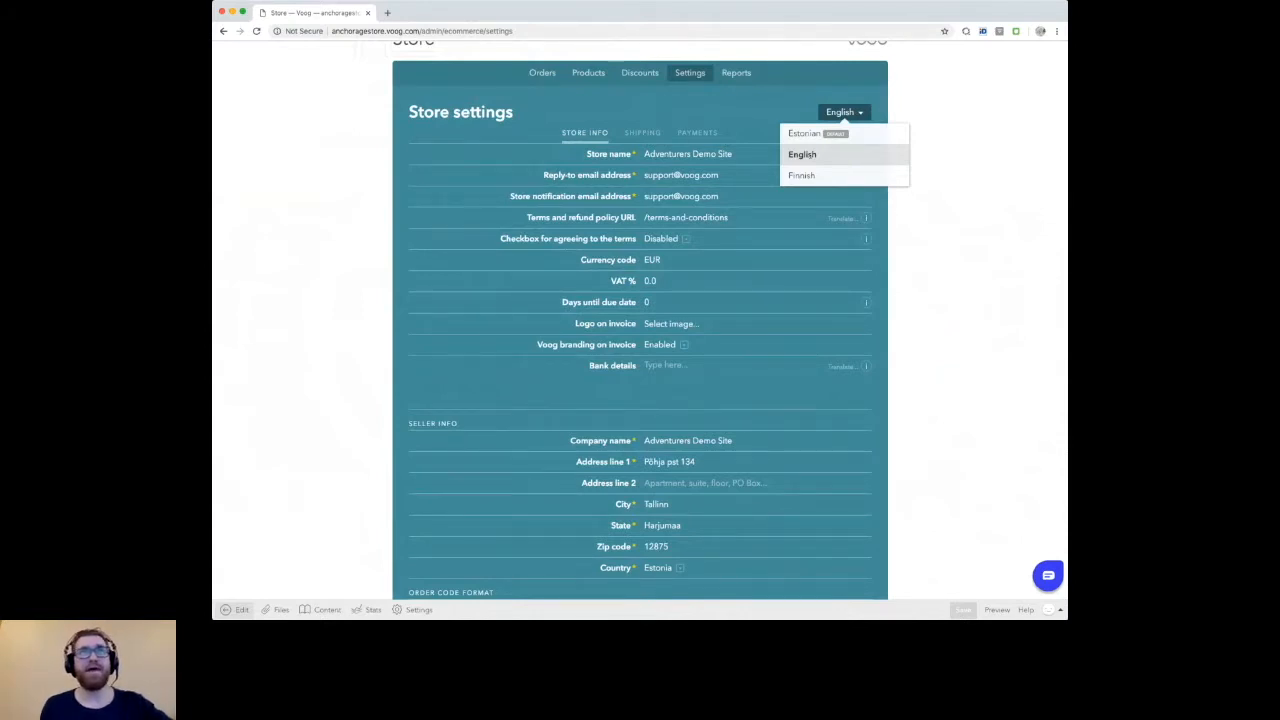
click(805, 156)
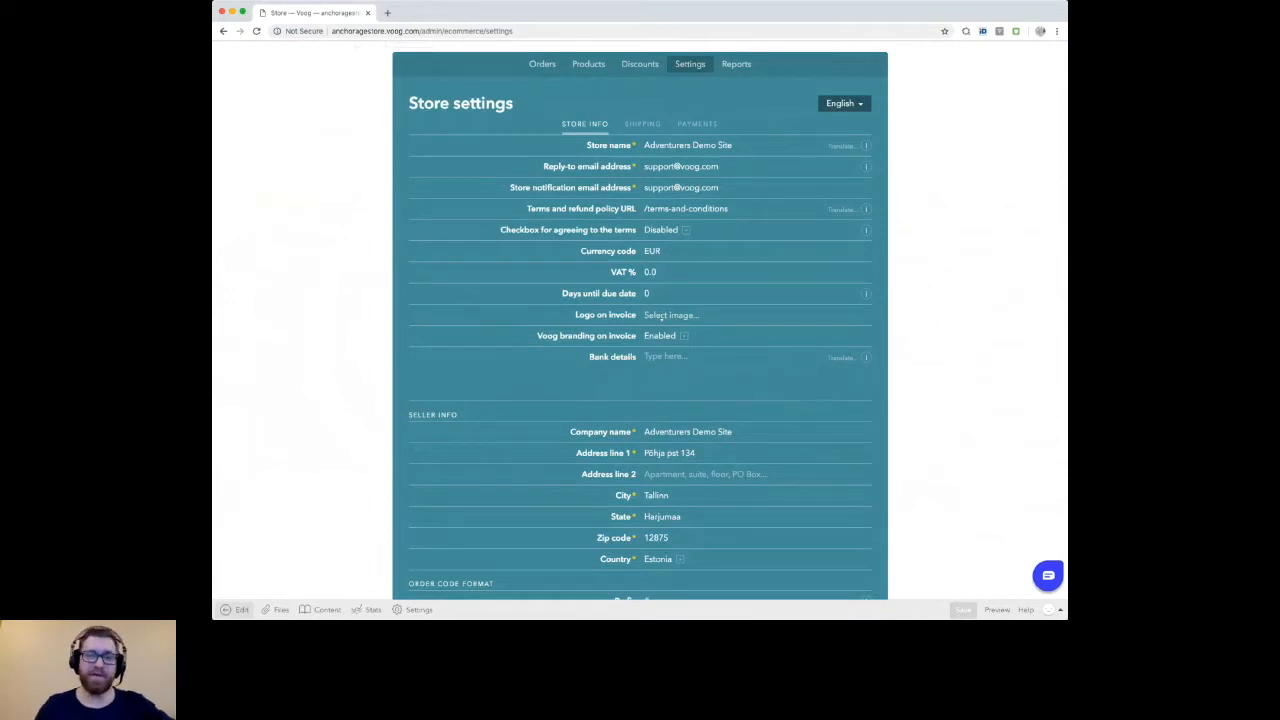
scroll(620, 340, down, 3)
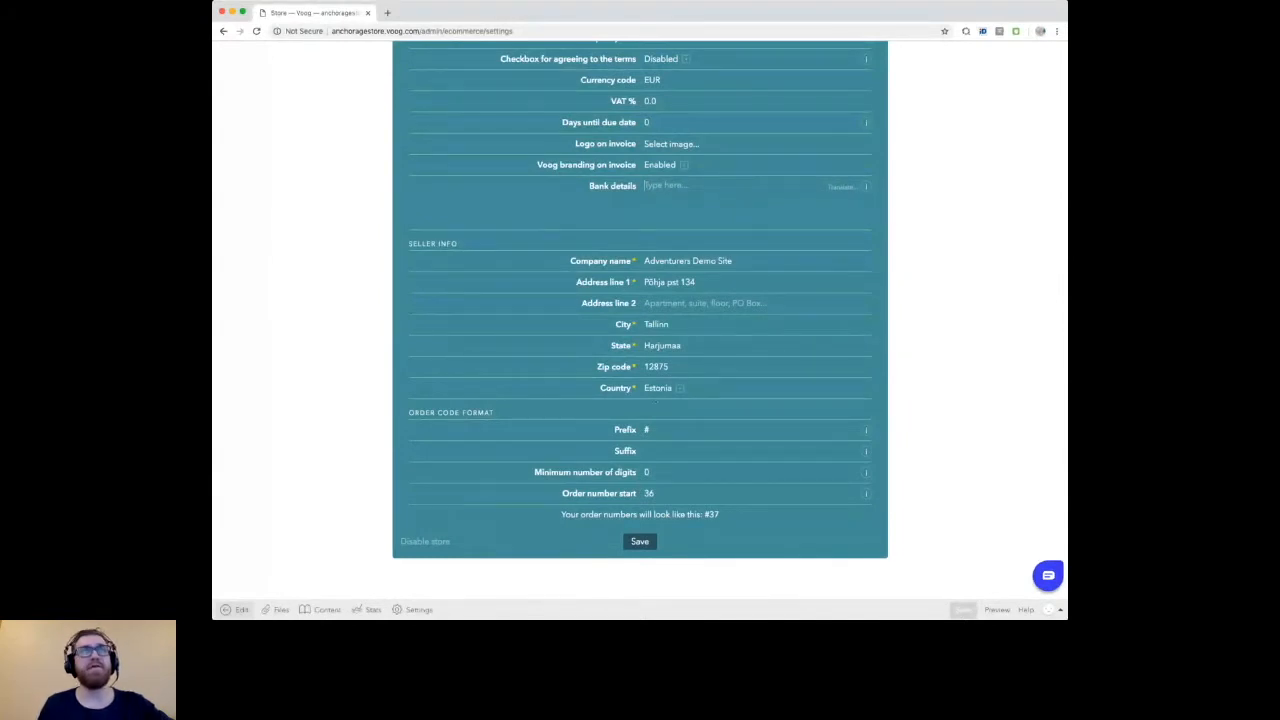
scroll(656, 400, up, 4)
Step: Examine the store's shipping methods and the form for adding one, and return to the store settings without adding any
click(643, 178)
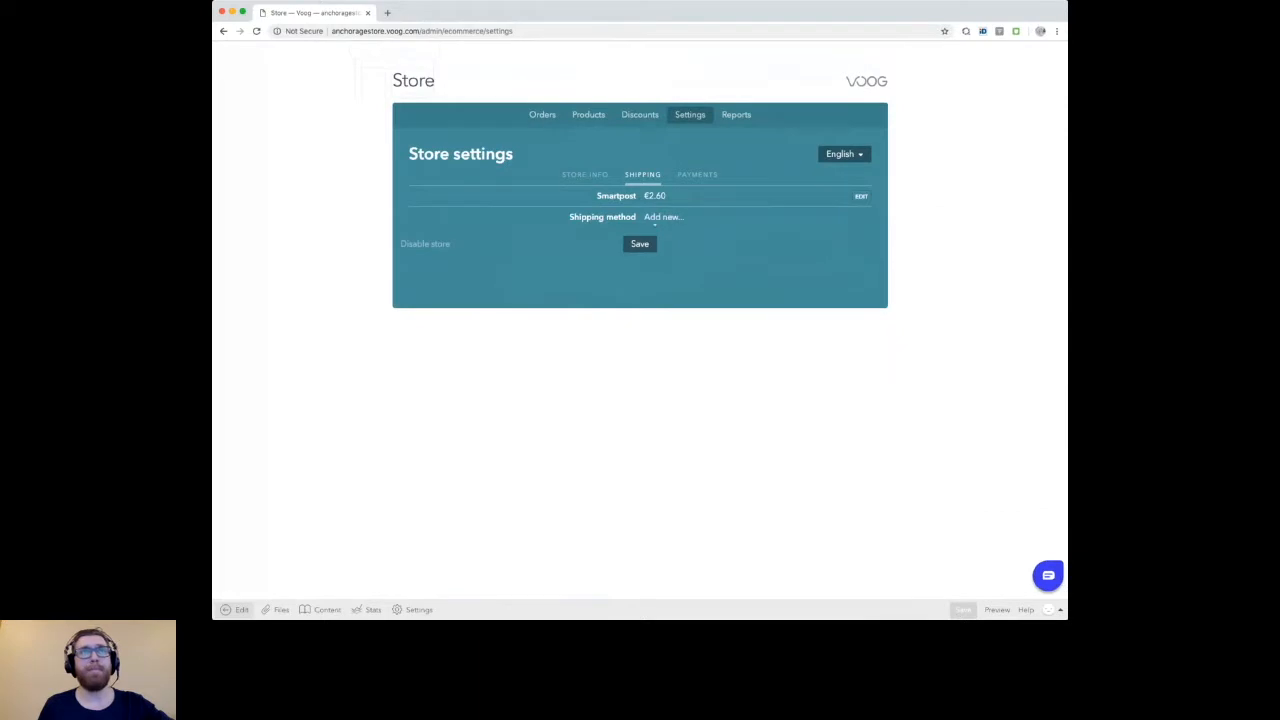
click(662, 217)
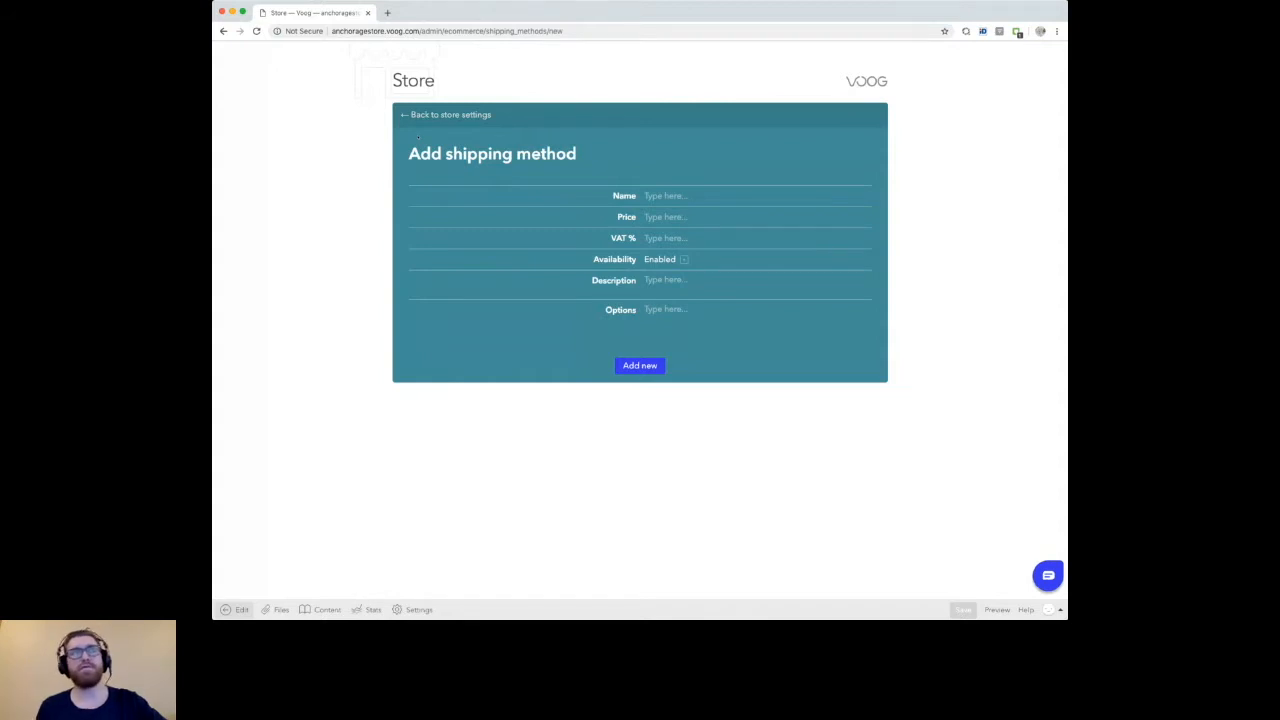
click(430, 114)
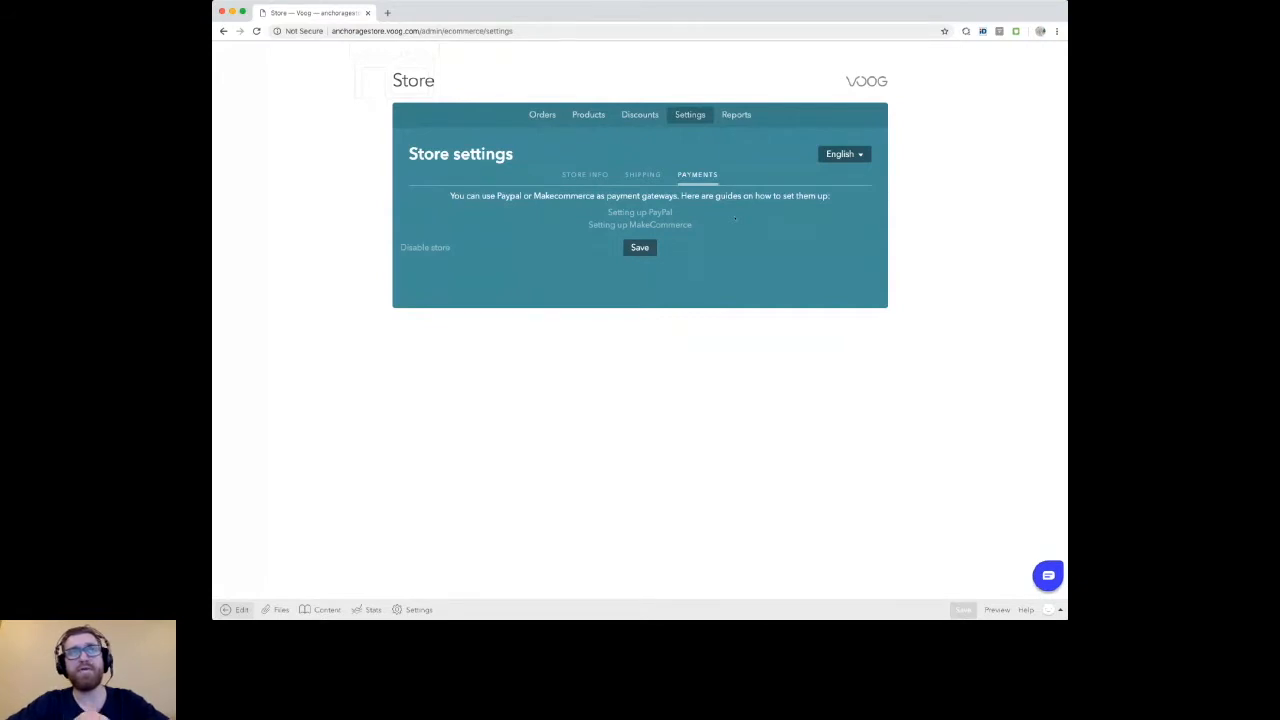
Step: View the MakeCommerce payment setup guide and the MakeCommerce website, and return to the store's payment settings
click(694, 225)
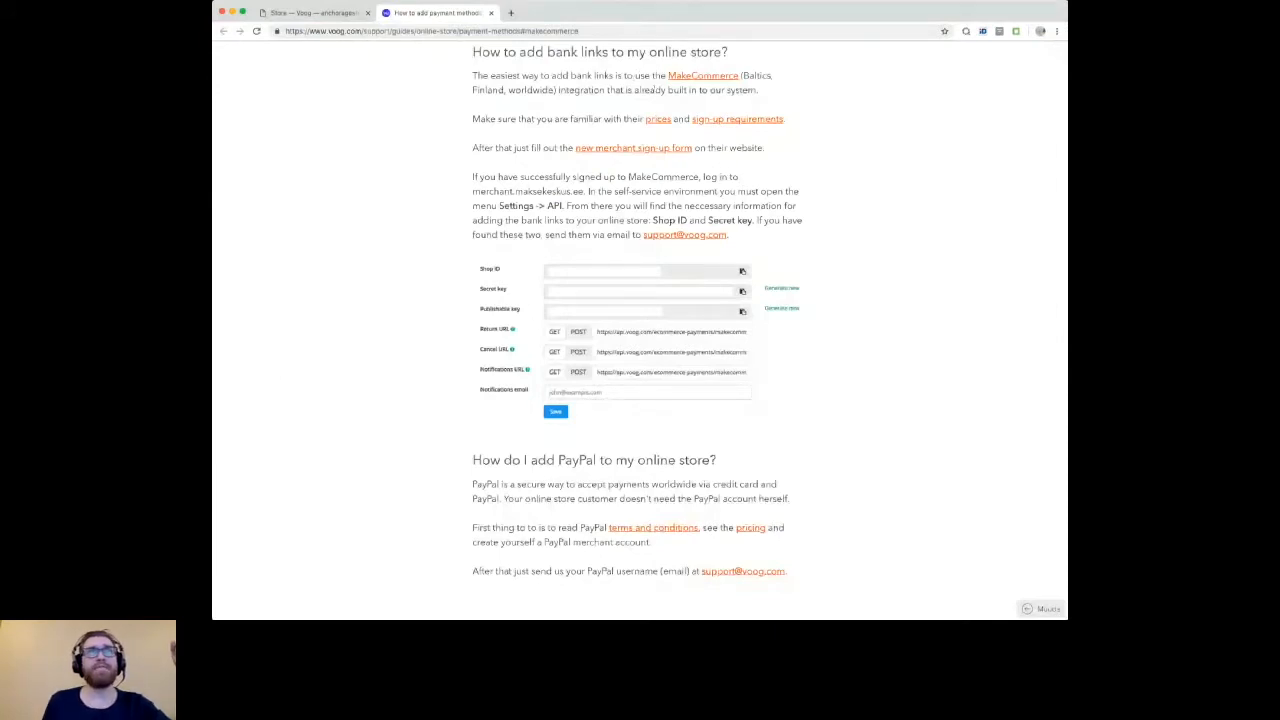
click(702, 76)
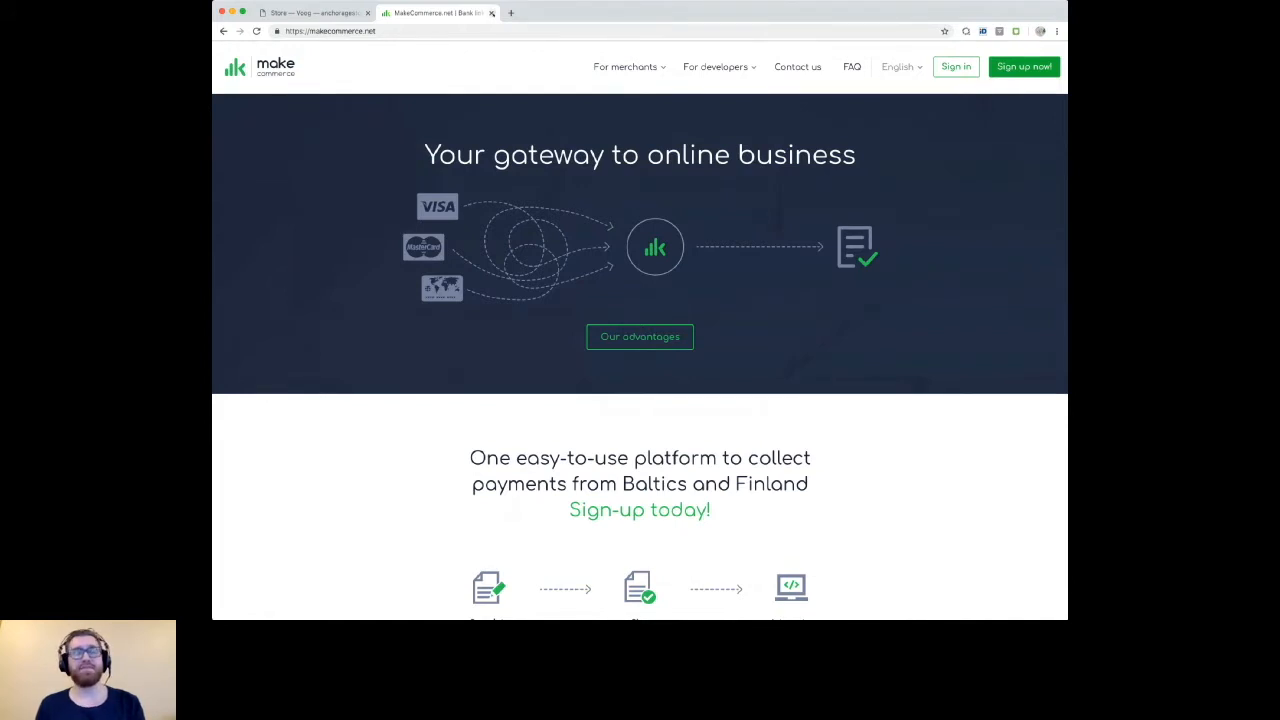
click(491, 13)
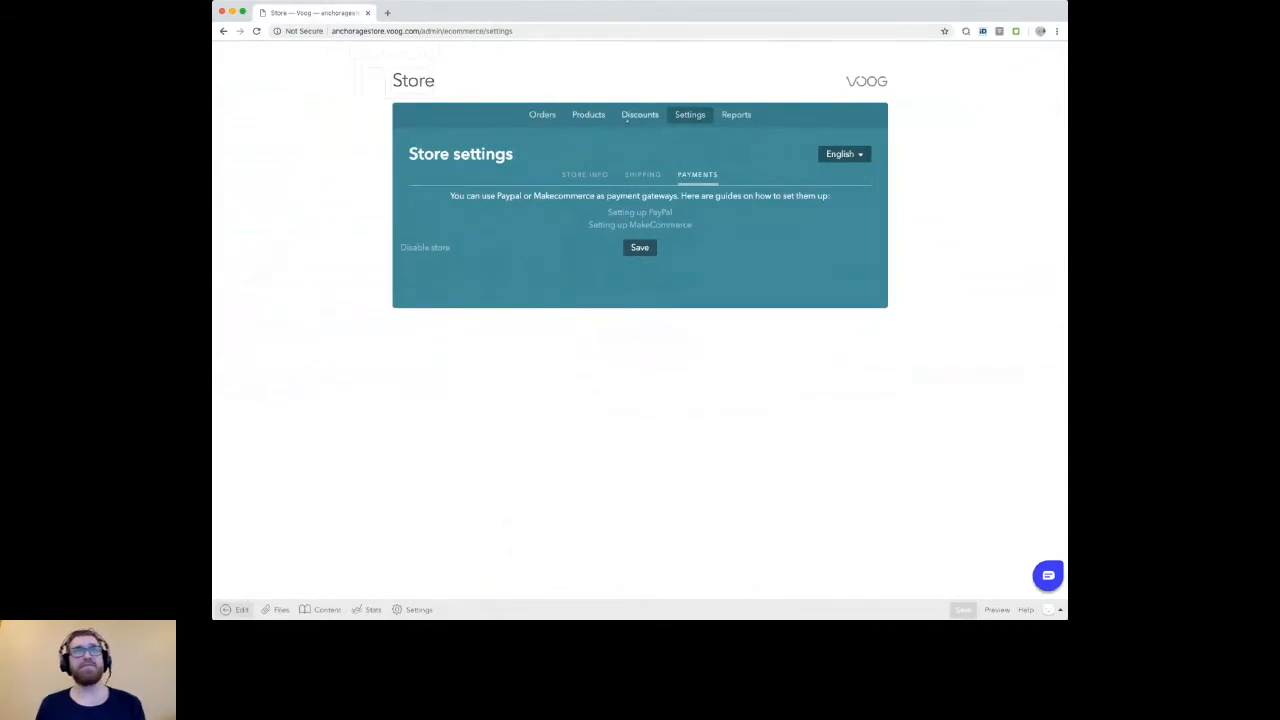
Step: Look at the store's discounts and the option for adding a discount, and open the product list
click(642, 115)
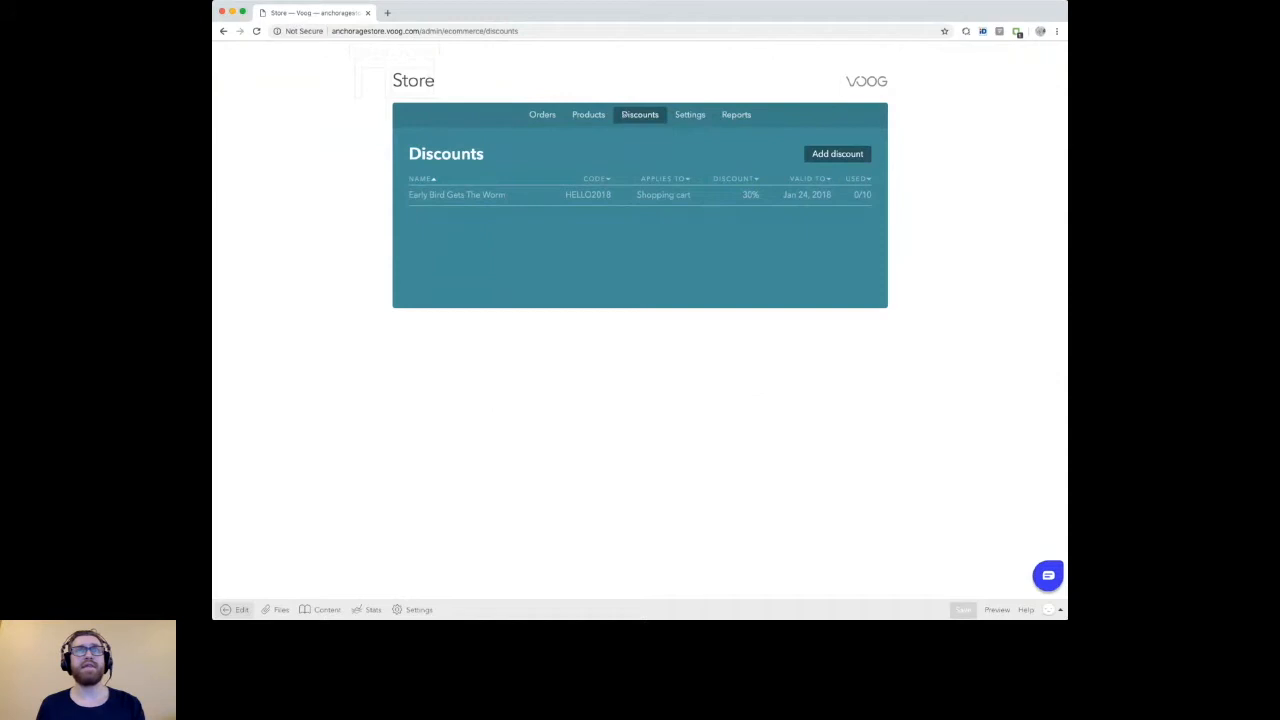
click(838, 155)
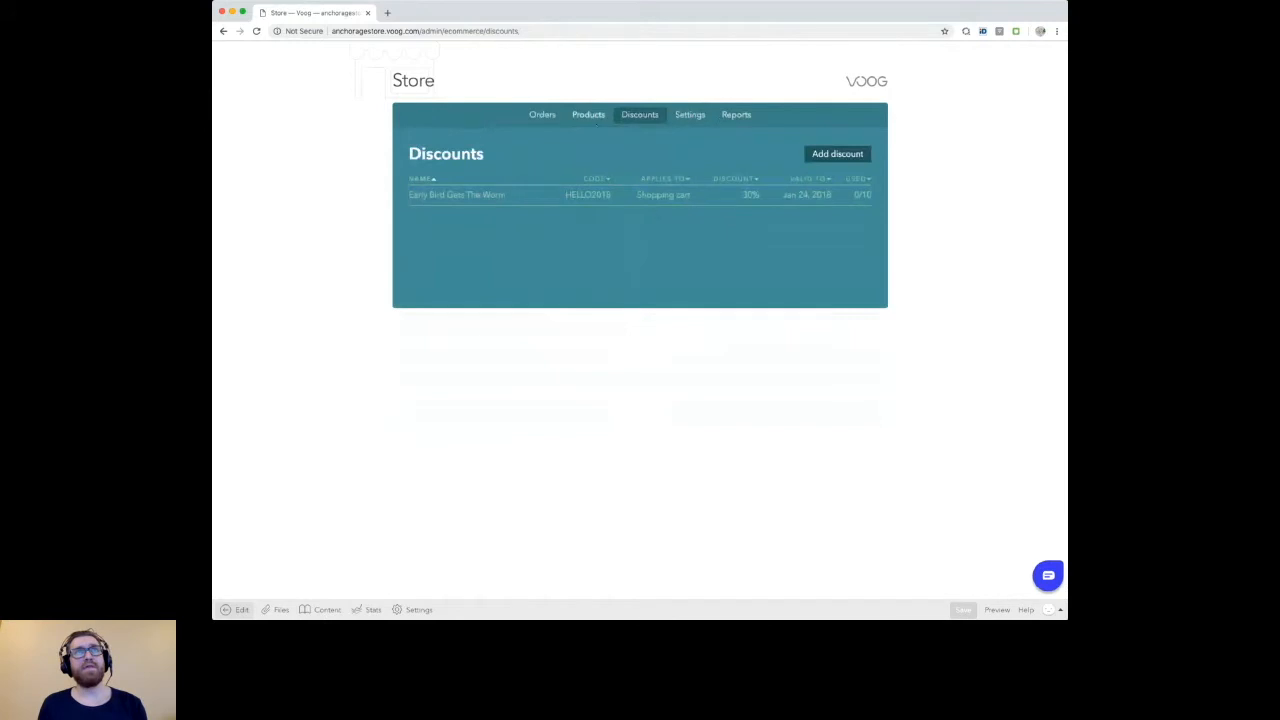
click(588, 114)
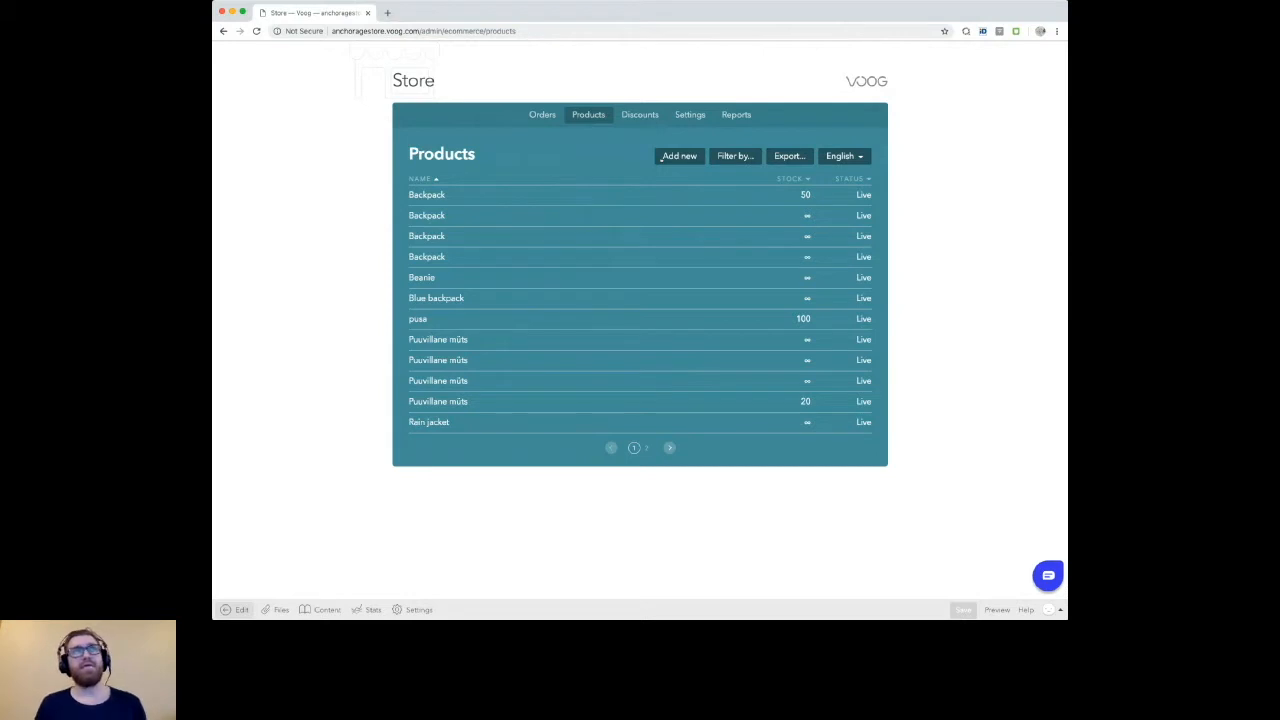
Step: View the store's order list and discounts, and return to editing the store's front page
click(540, 116)
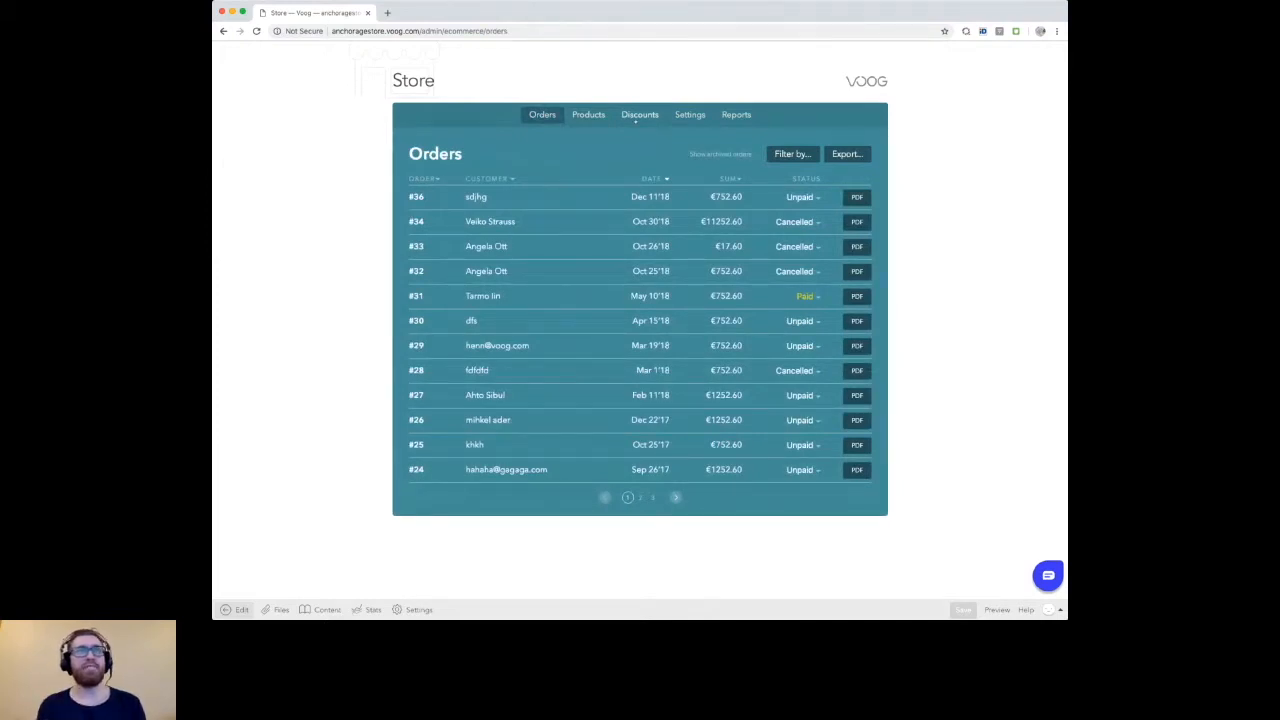
click(637, 117)
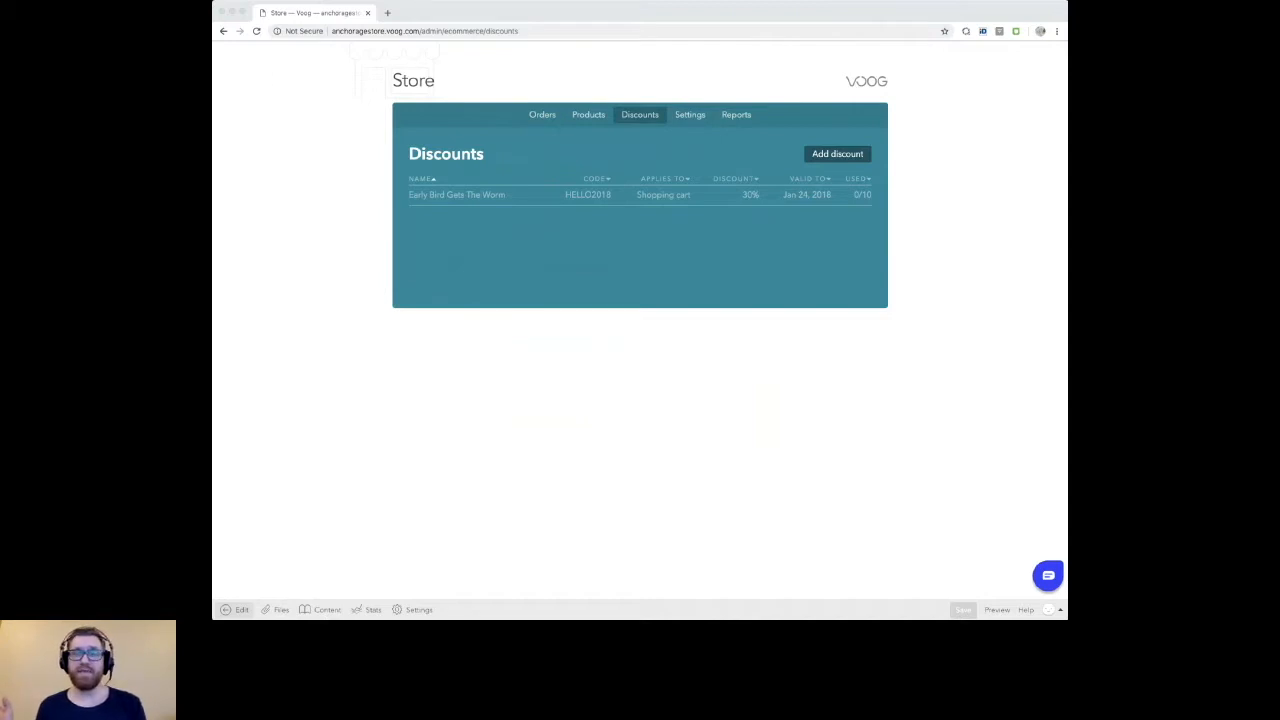
click(237, 486)
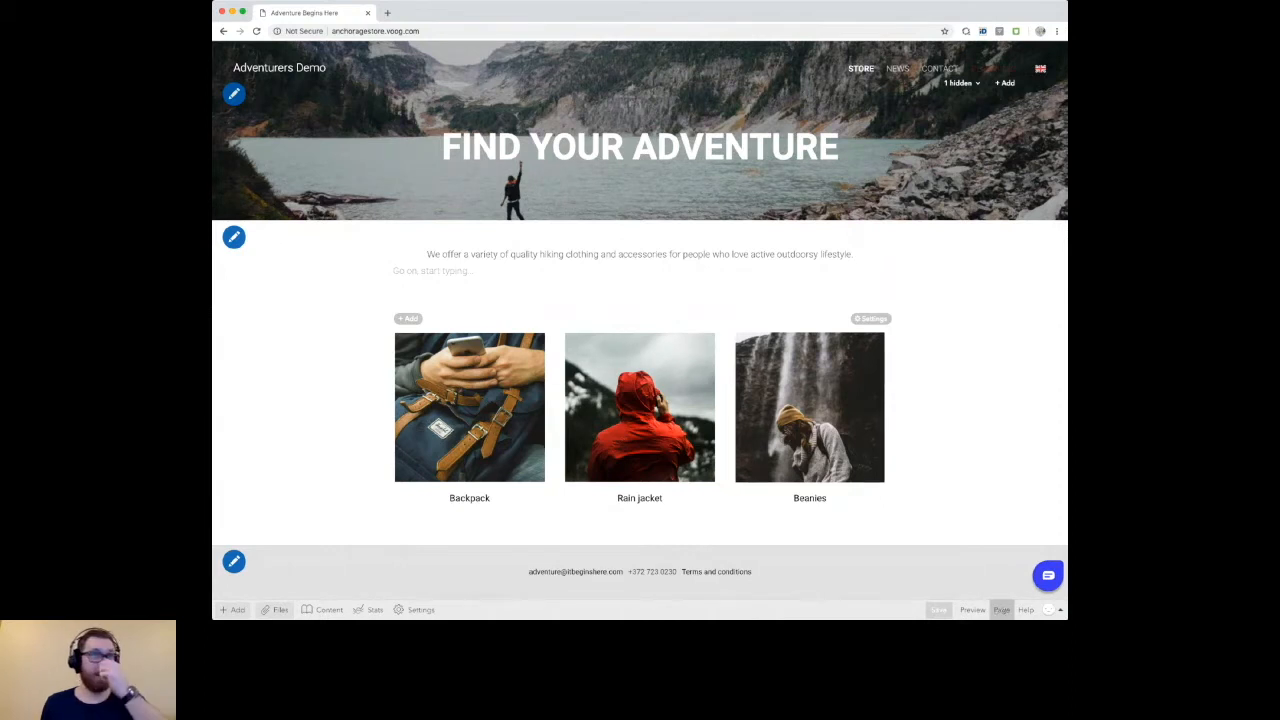
Step: In the Store page's settings, check the description and replace the page image with the last picture in the library's second row
click(1001, 609)
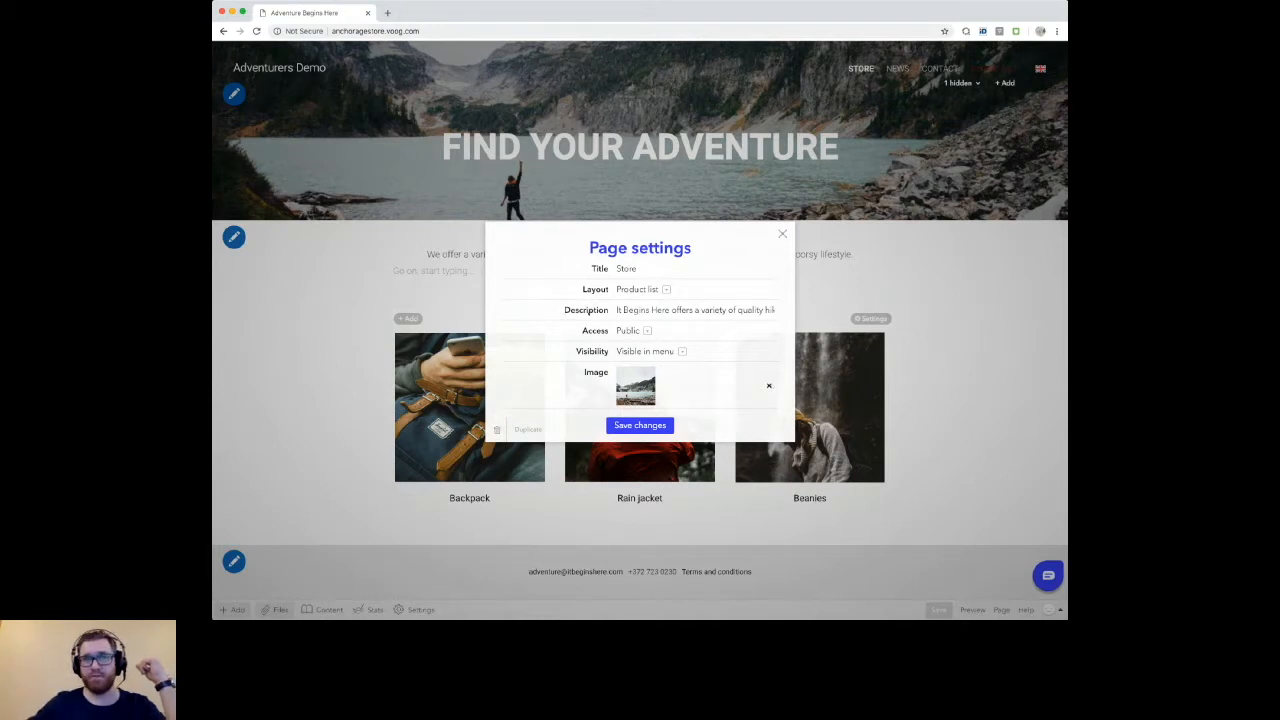
drag(614, 310, 793, 322)
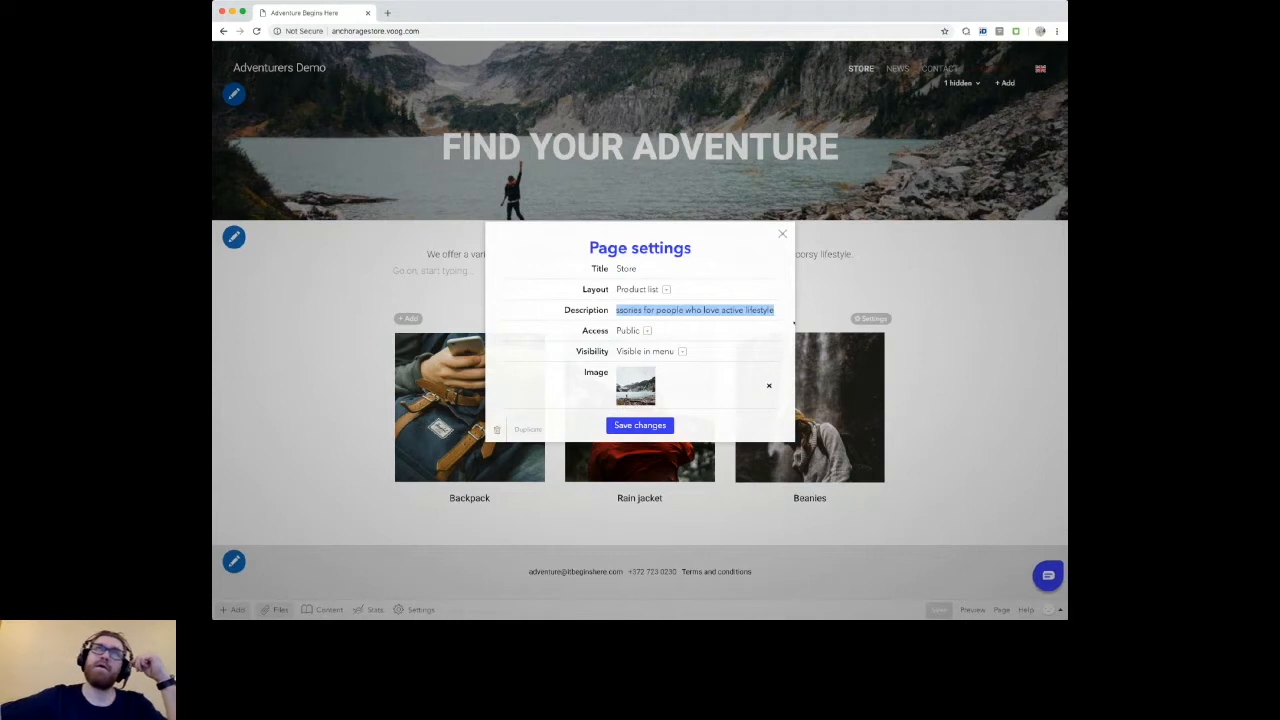
click(769, 385)
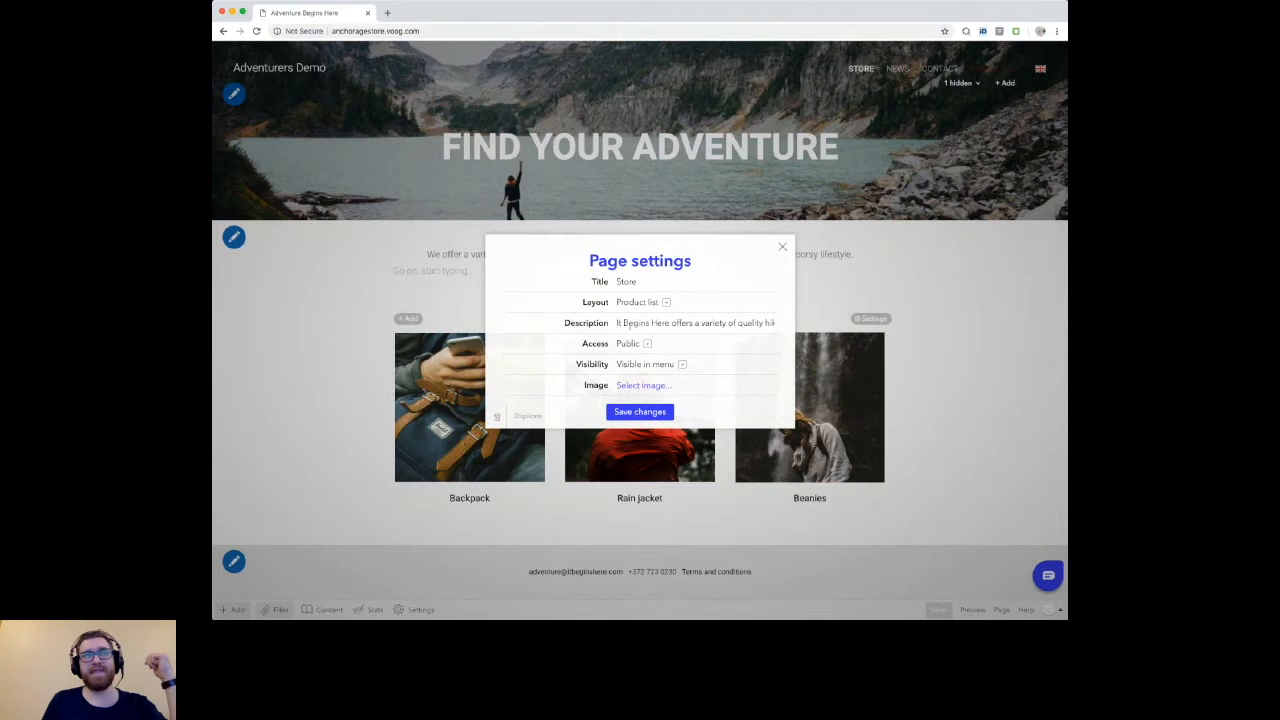
click(643, 386)
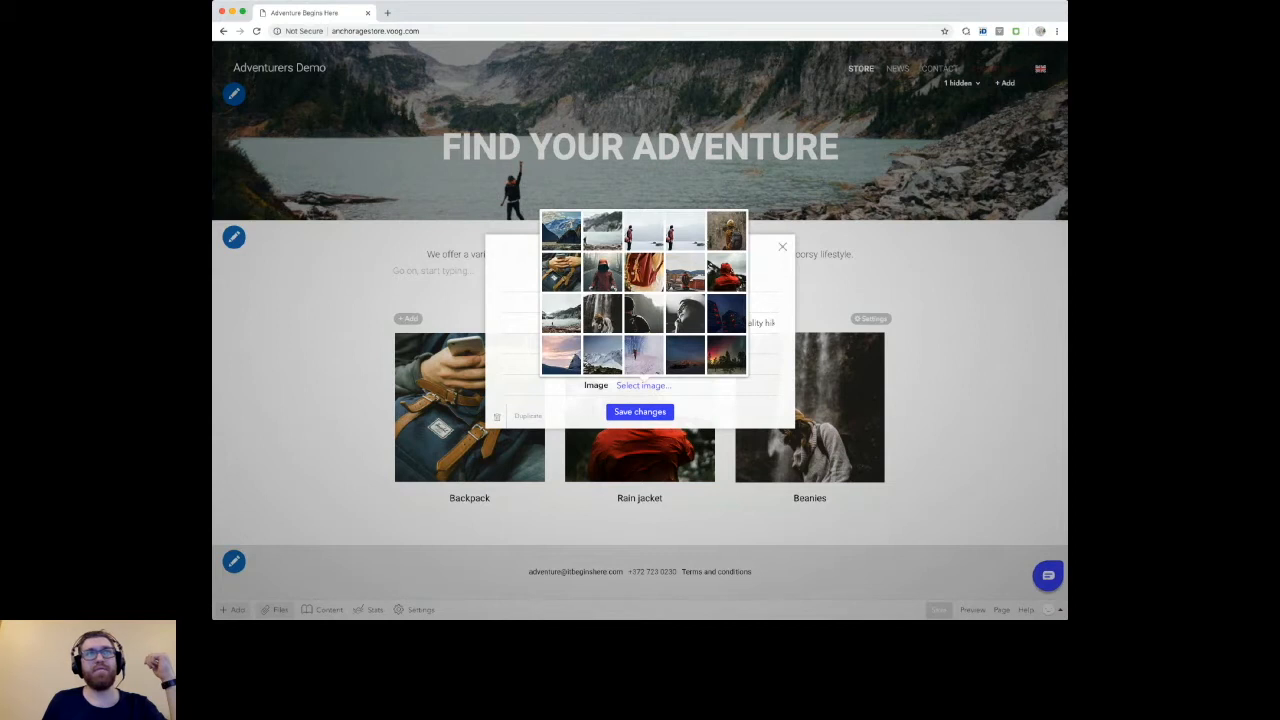
click(726, 271)
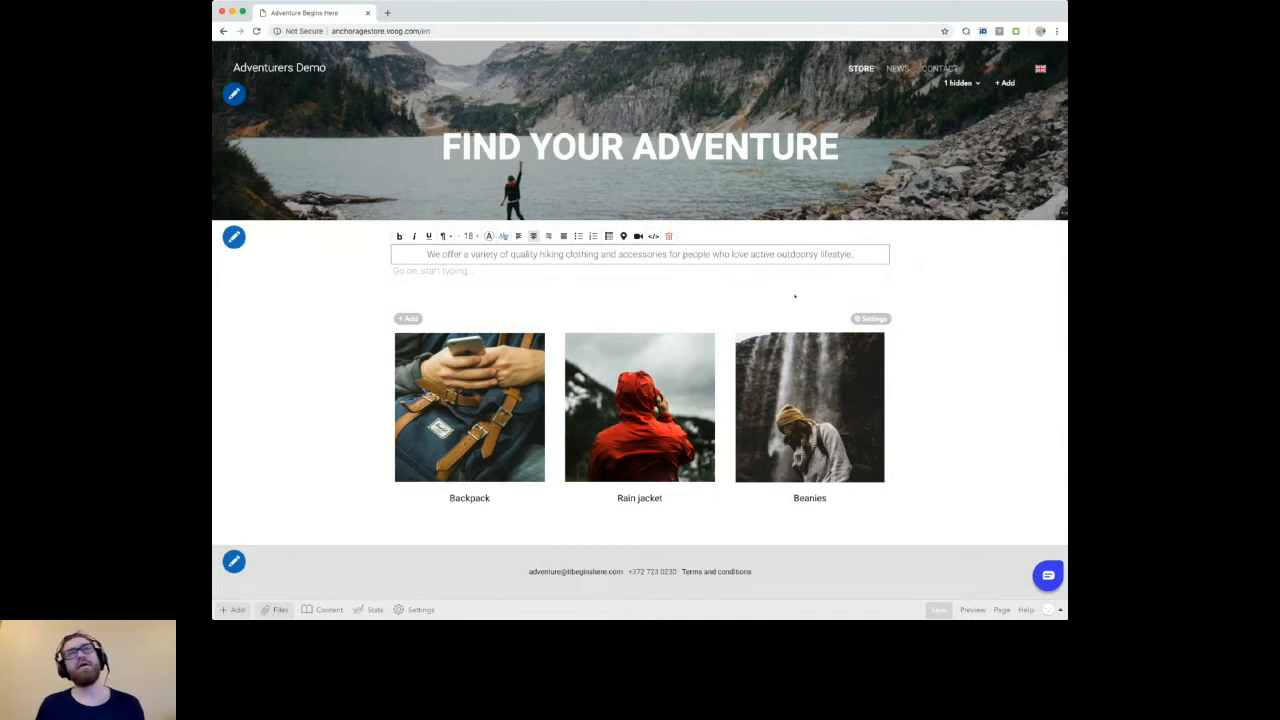
Step: Open the site settings and review the external tracking code and header code fields
click(906, 425)
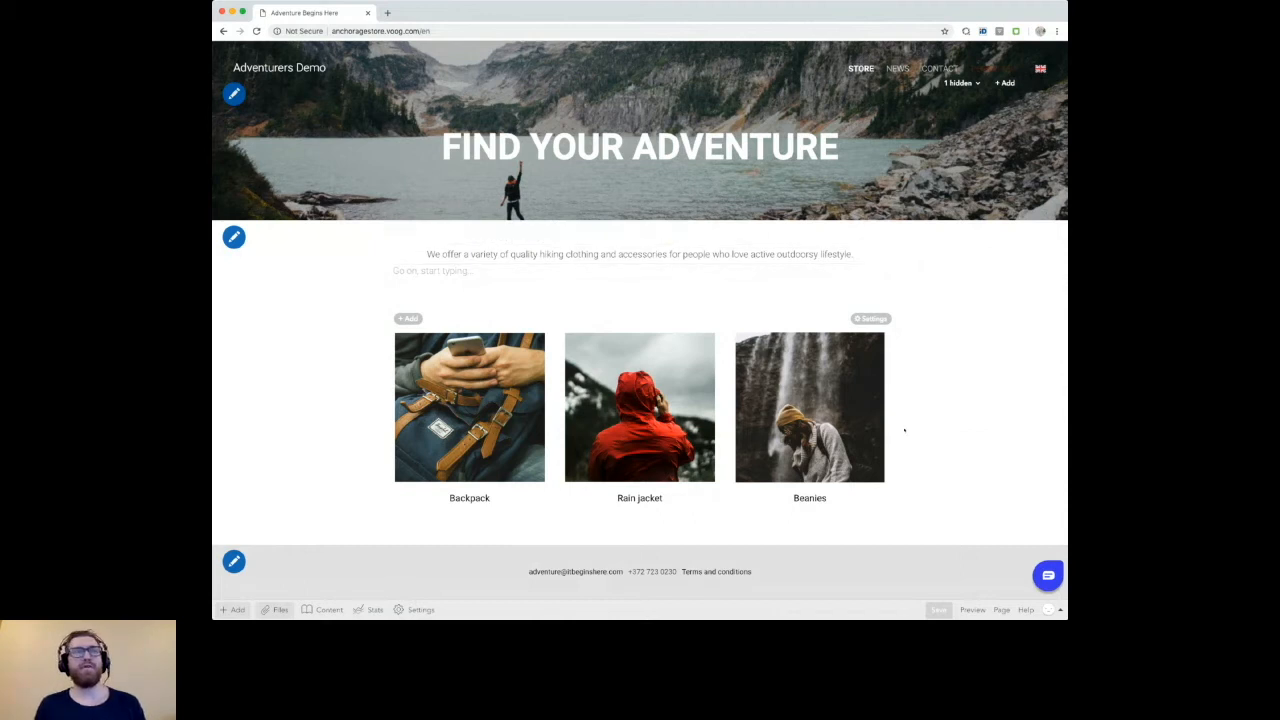
click(420, 609)
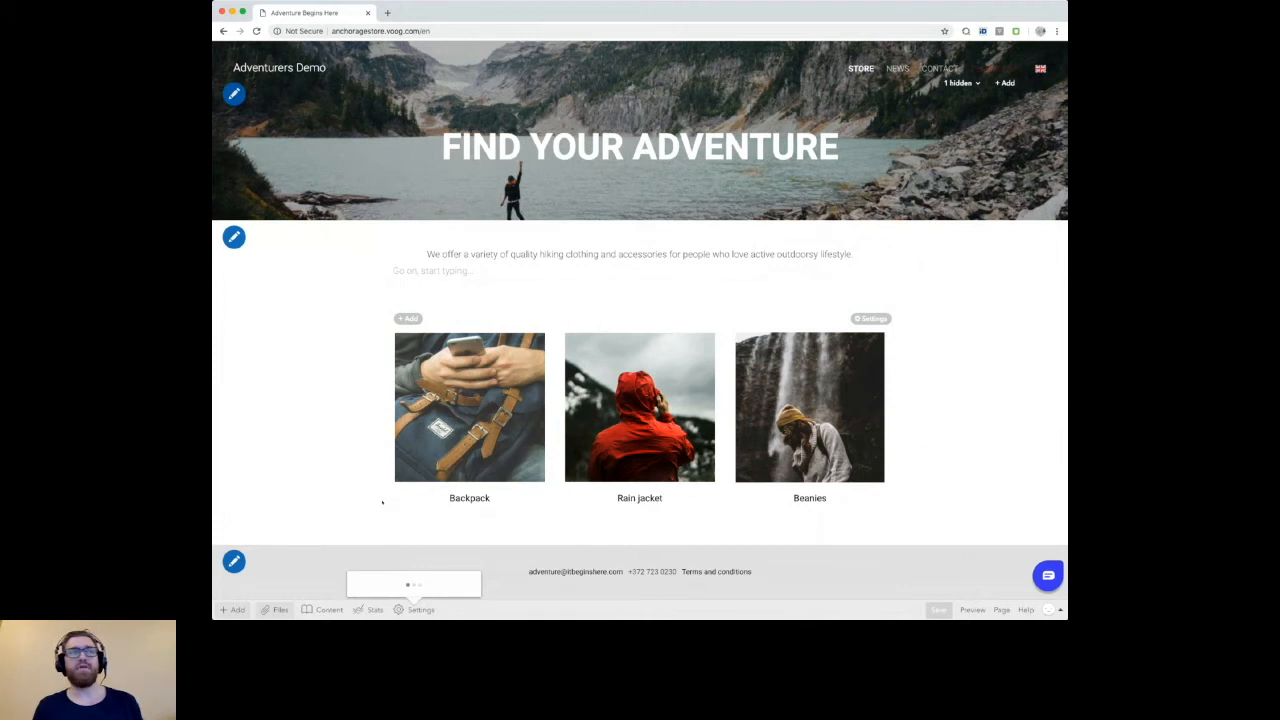
click(422, 466)
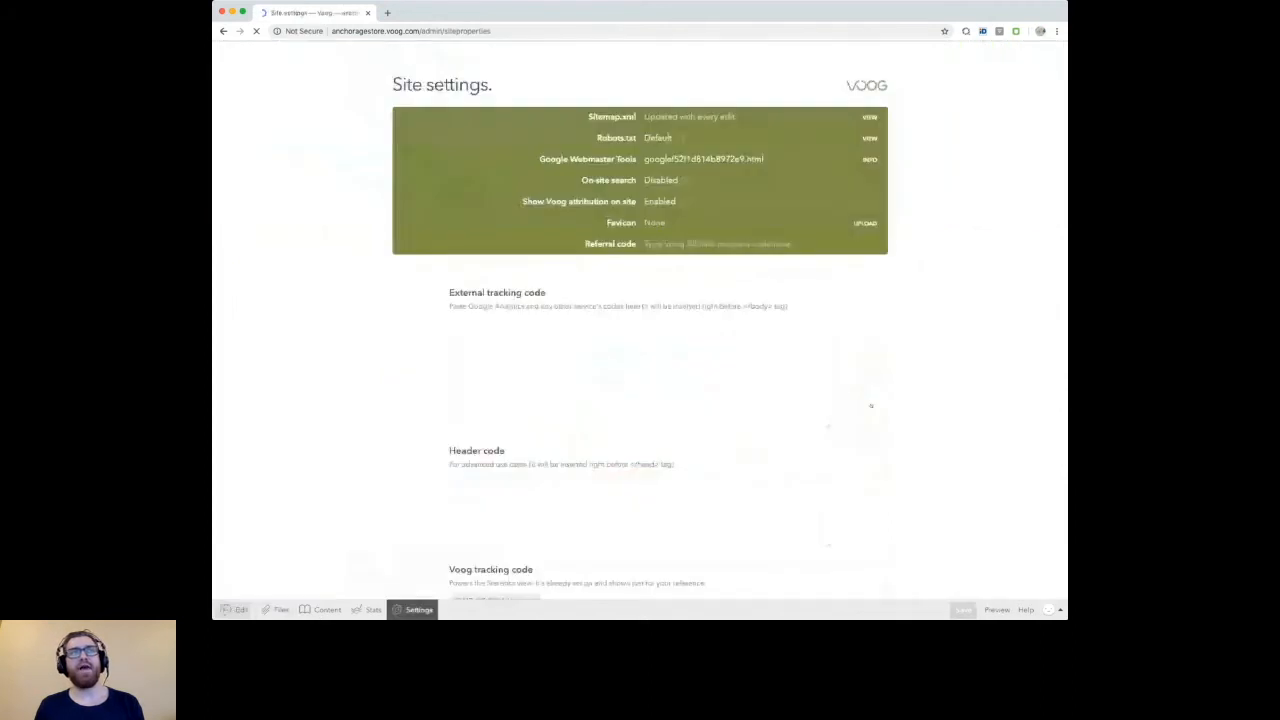
scroll(871, 405, down, 2)
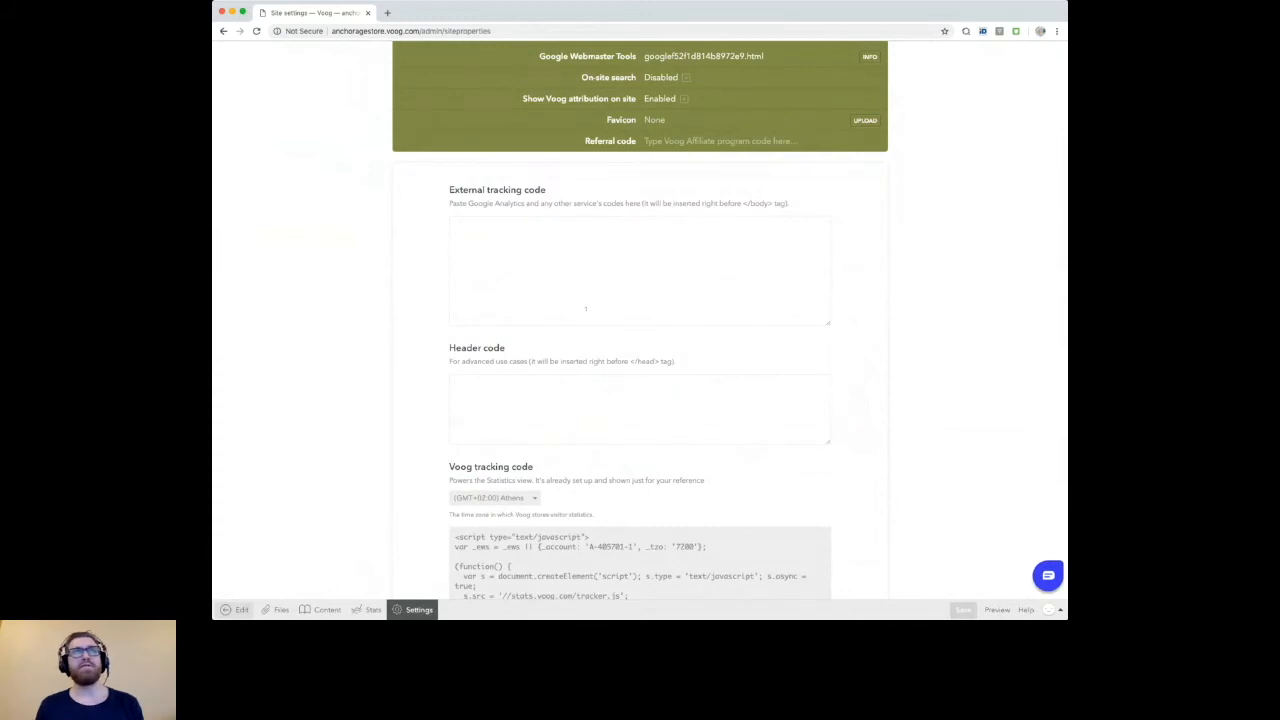
scroll(586, 308, up, 2)
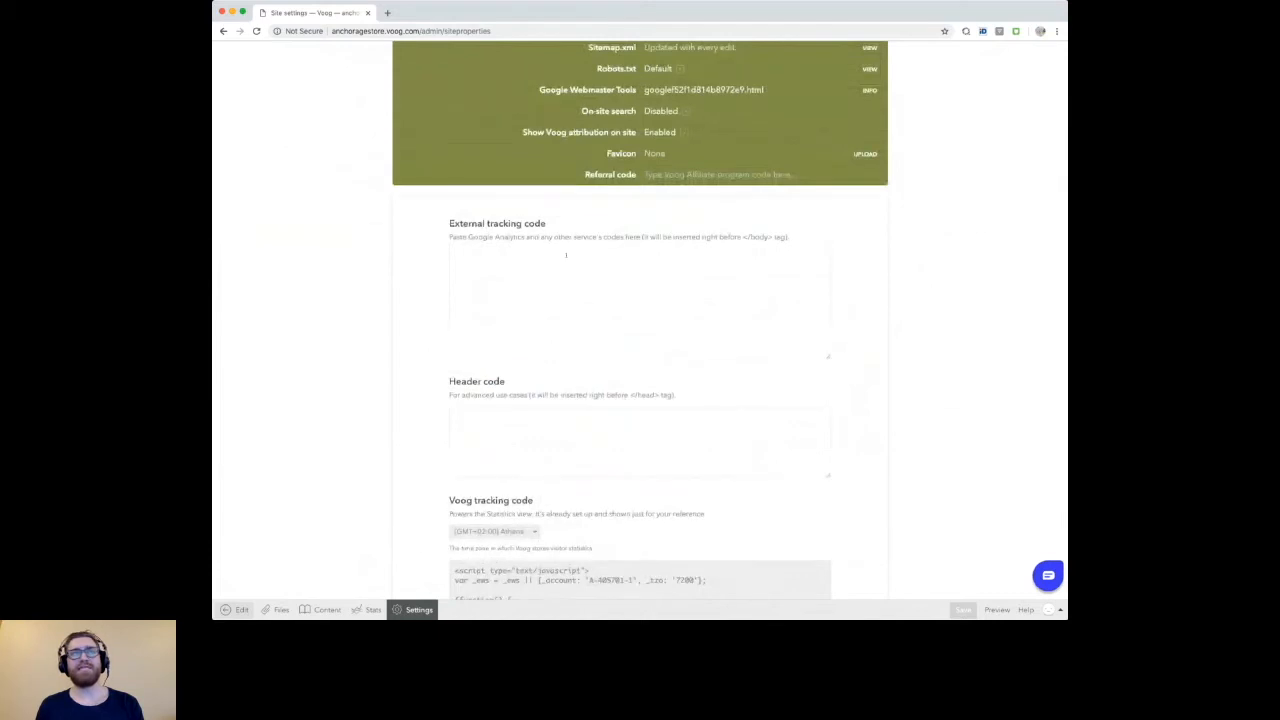
scroll(566, 255, up, 3)
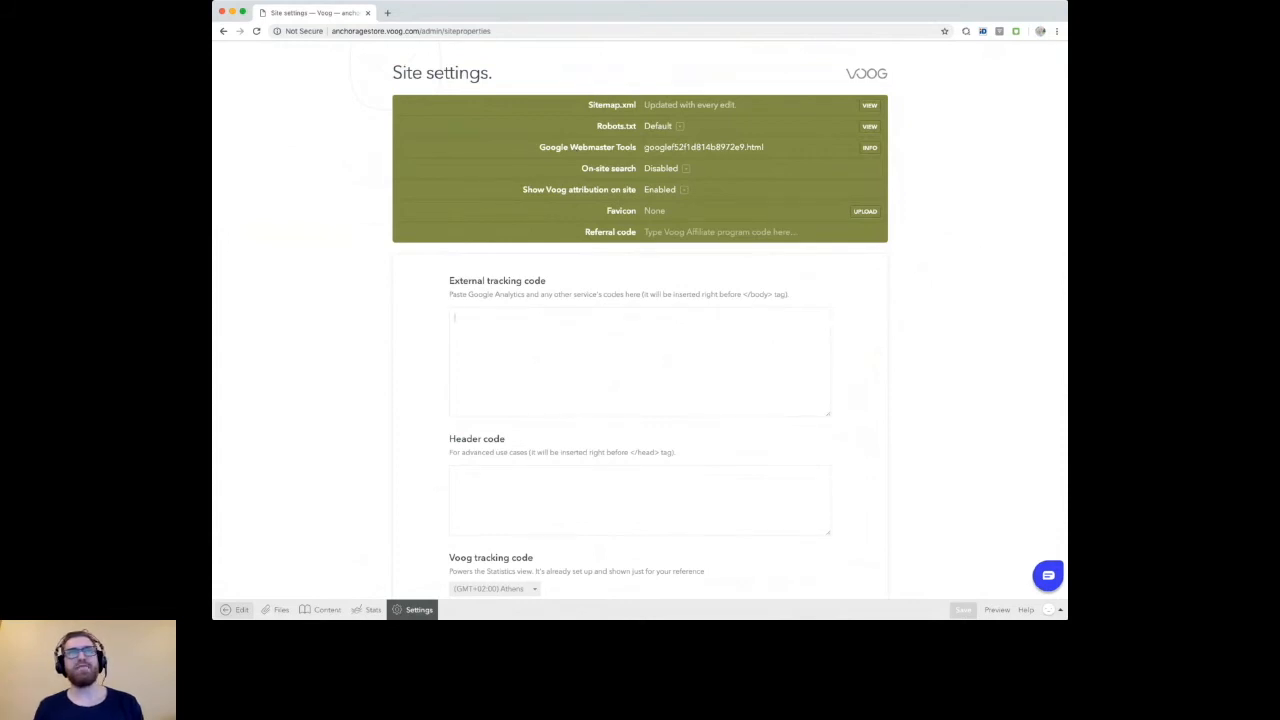
Step: Examine the Google Webmaster Tools verification file name and the Voog tracking code, and return to the store's front page
triple_click(703, 147)
click(769, 147)
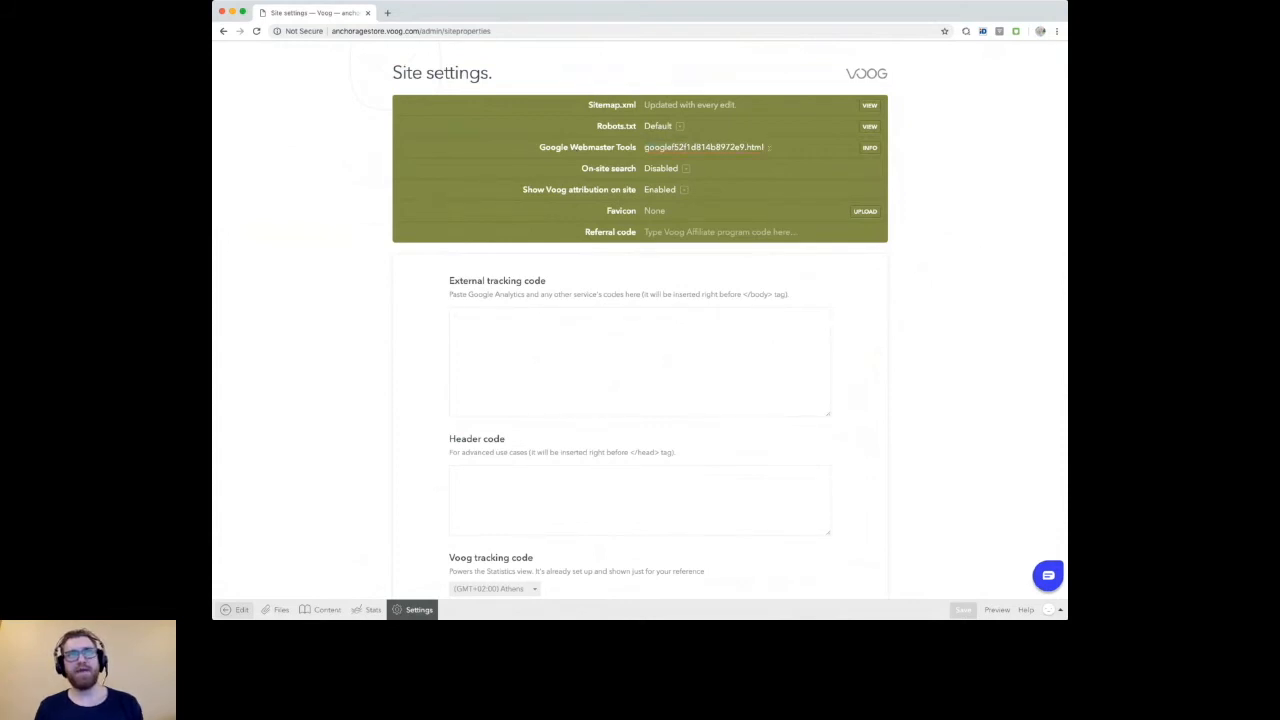
key(super+a)
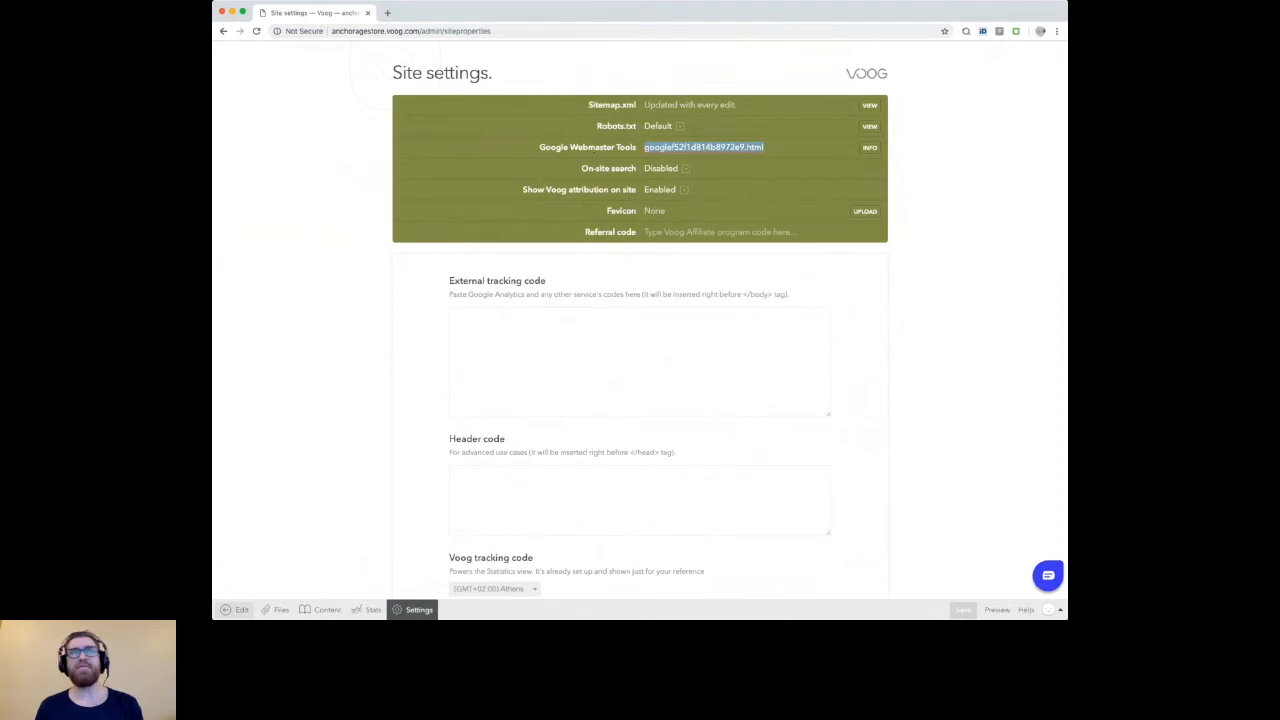
click(649, 147)
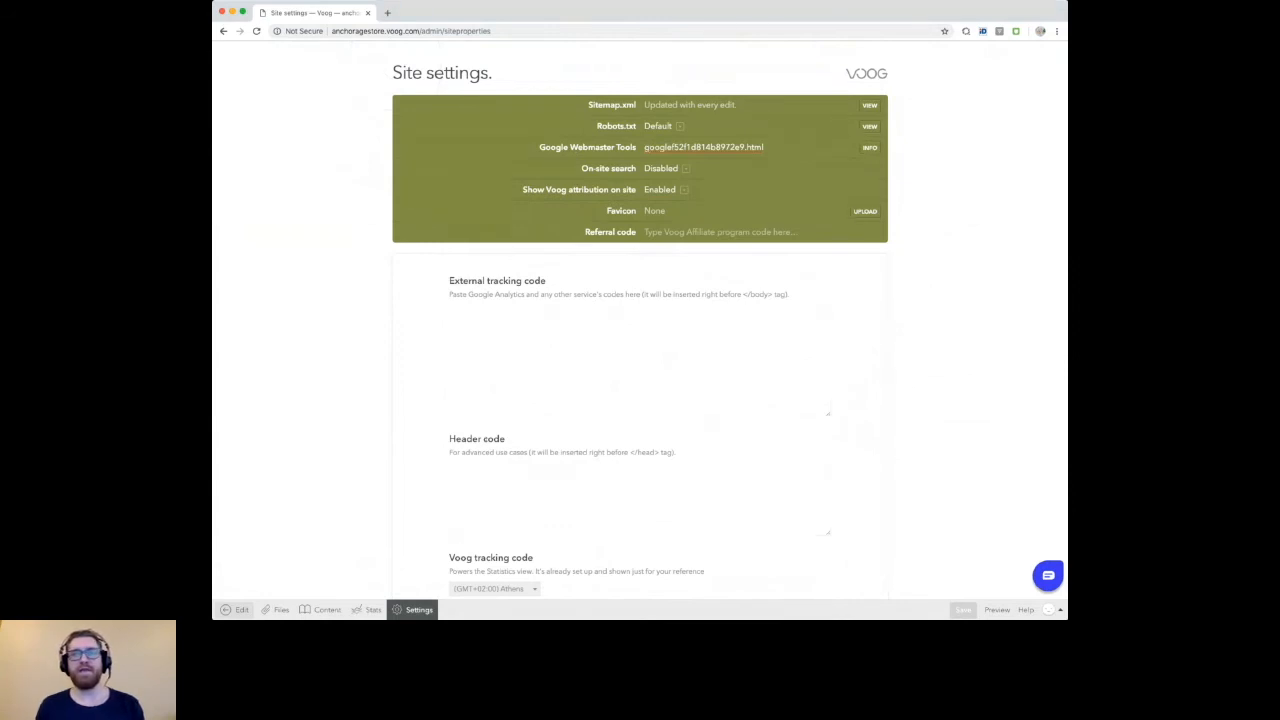
scroll(519, 424, down, 5)
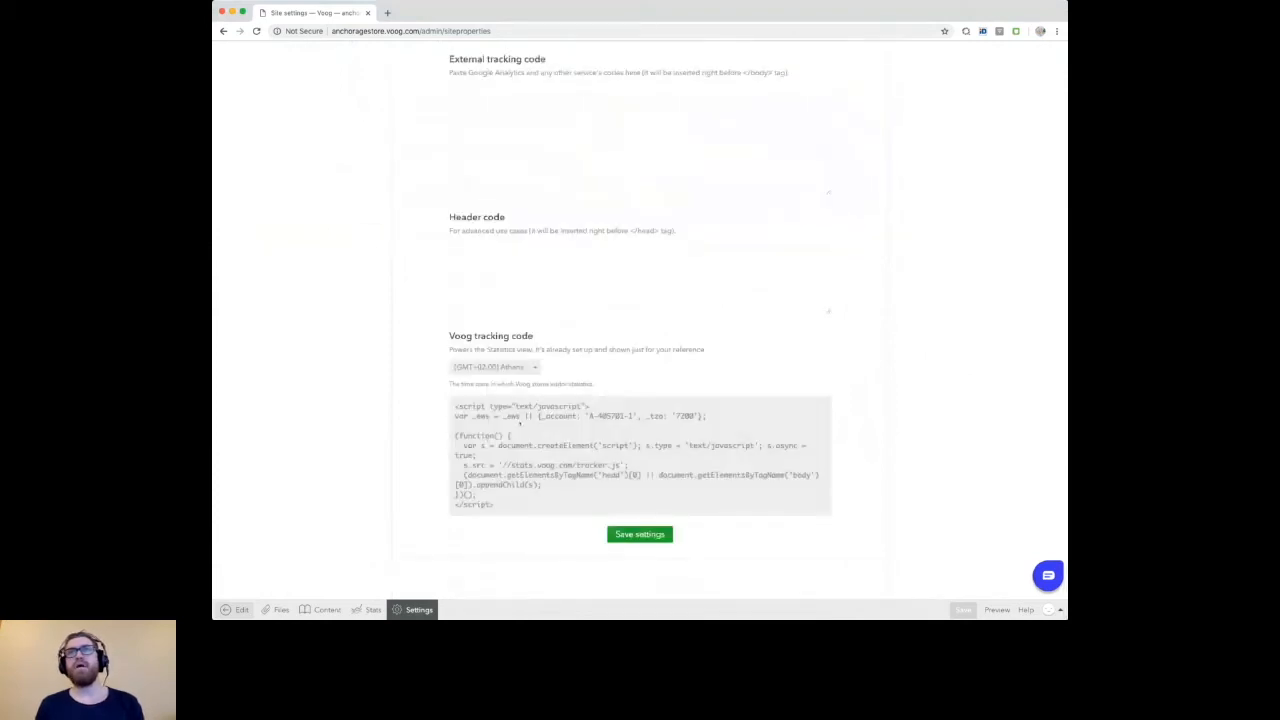
scroll(519, 424, up, 5)
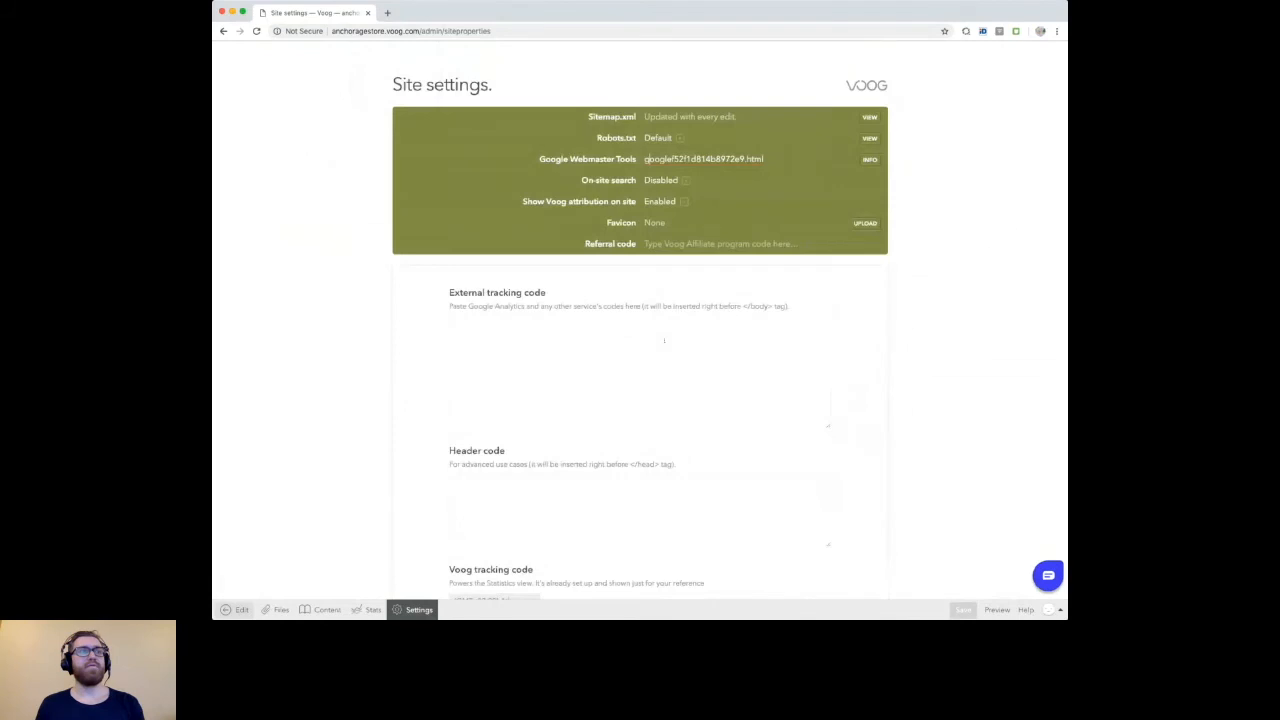
key(super+r)
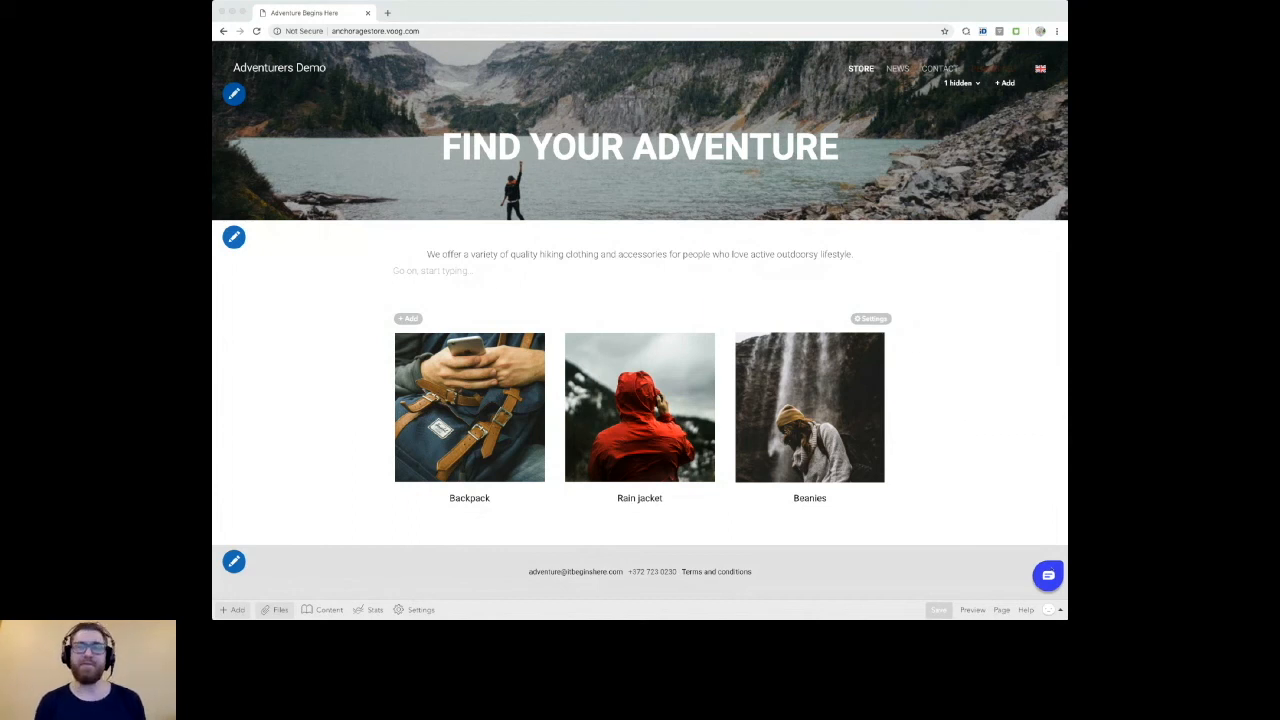
scroll(1045, 318, down, 1)
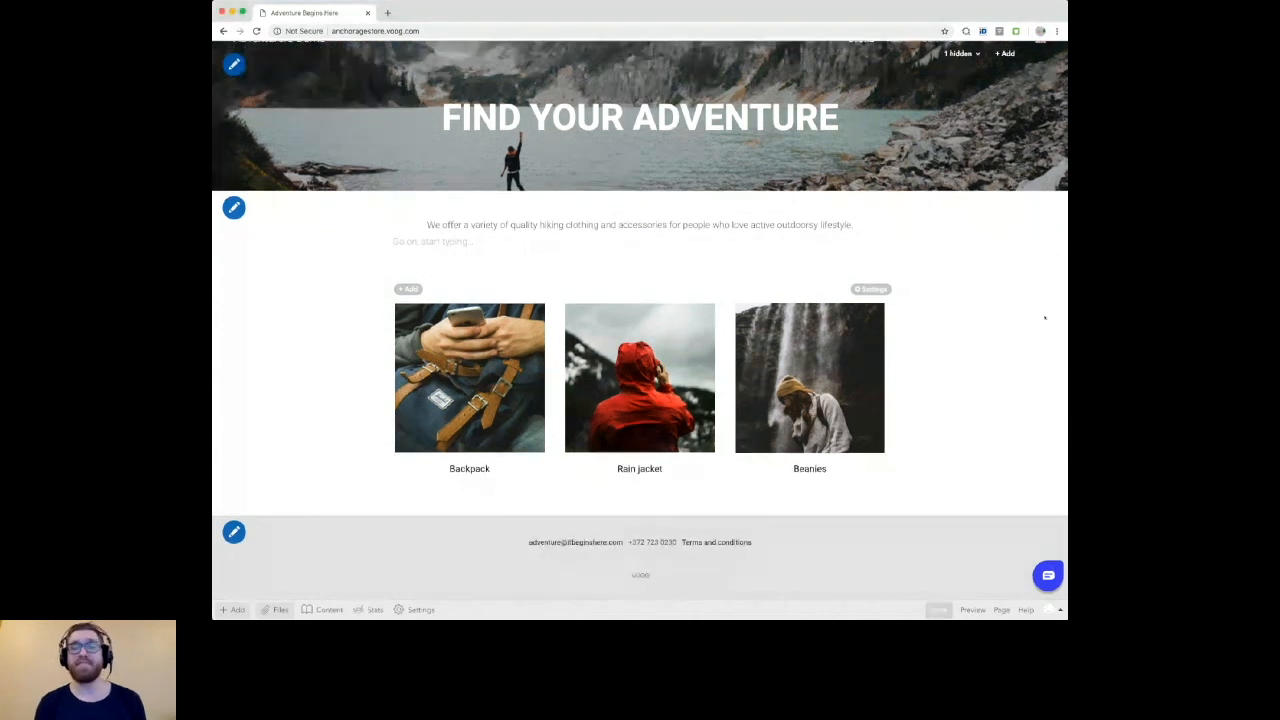